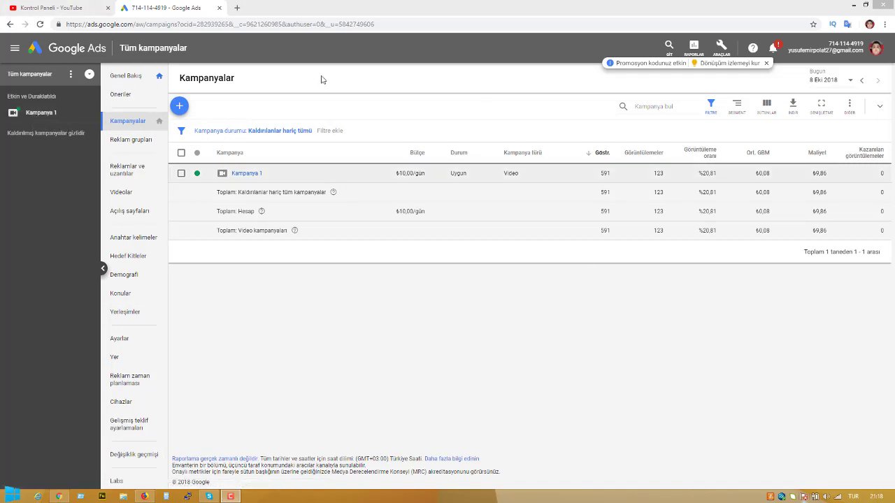
- Look at the ad groups of Kampanya 1, and return to the campaign list for the whole account
left_click(47, 115)
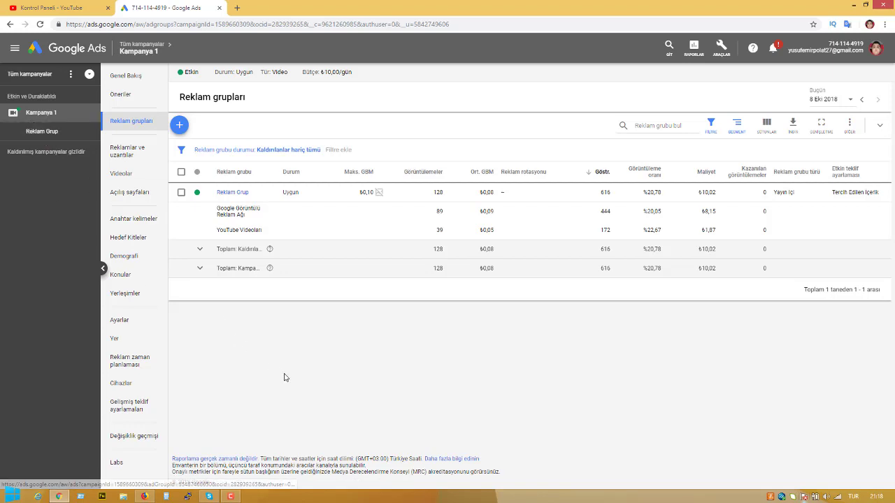
left_click(35, 74)
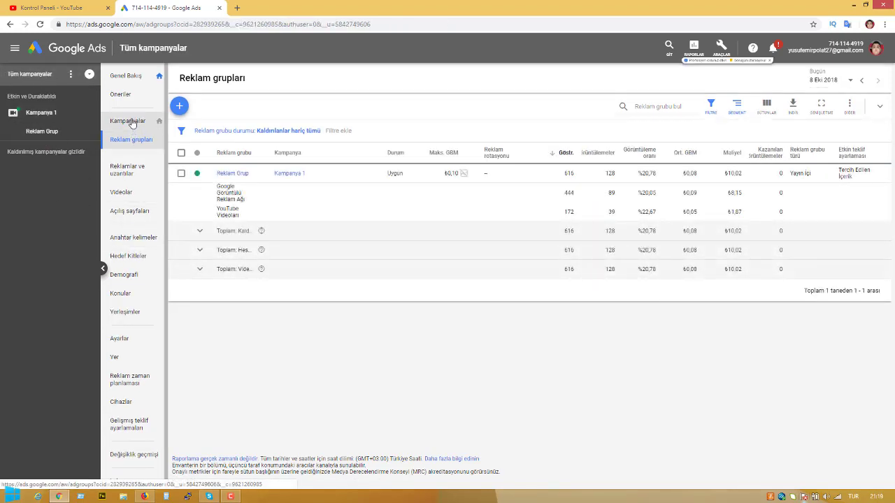
left_click(130, 122)
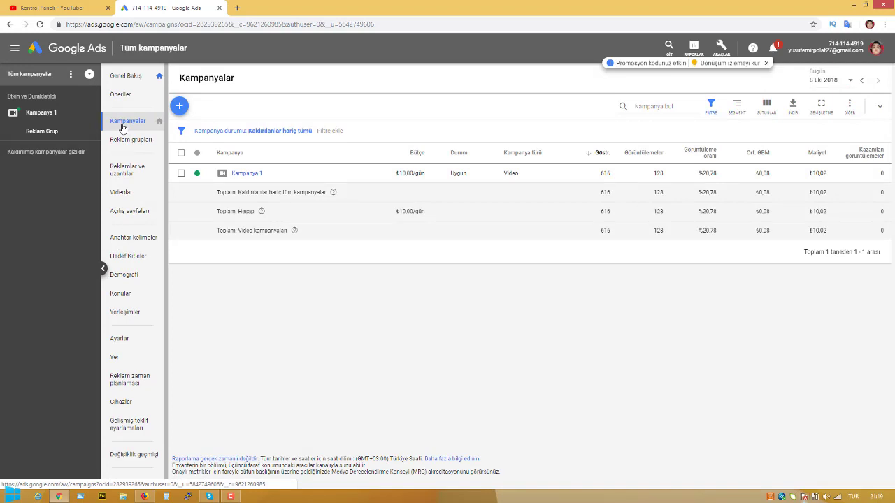
- Start a new Video campaign with the goal Marka bilinirliği ve erişim and the subtype Standart farkındalık
left_click(180, 108)
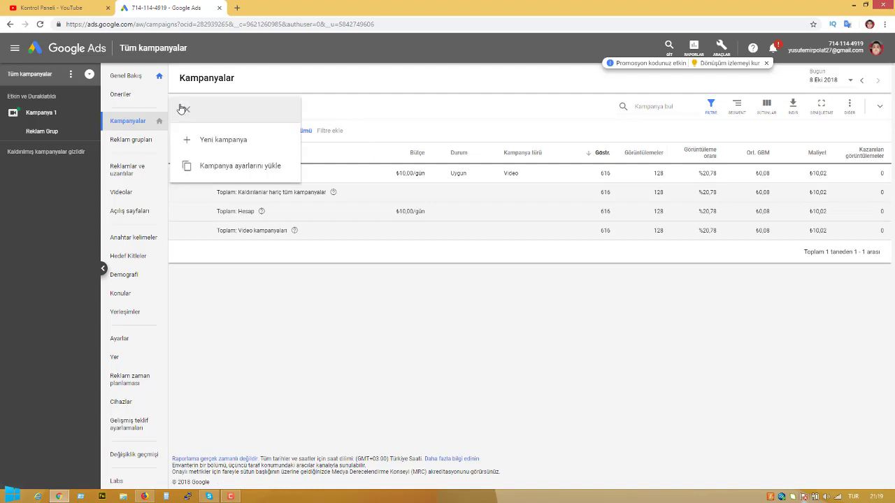
left_click(225, 142)
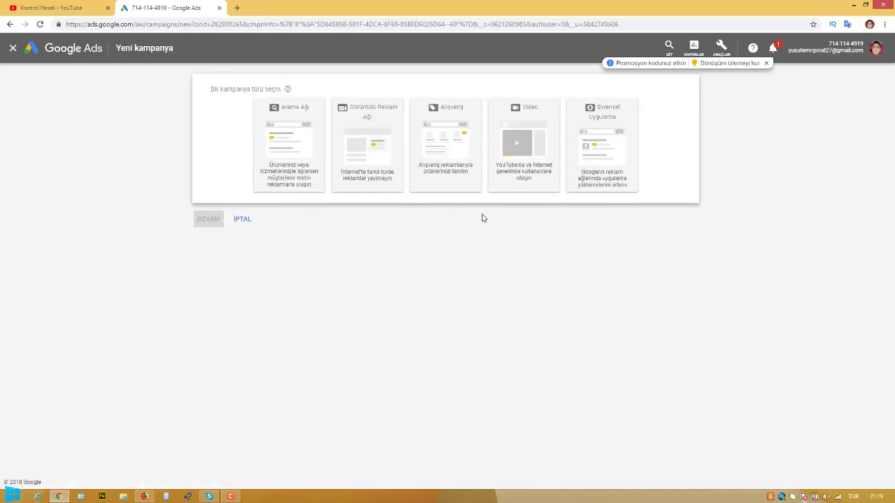
left_click(527, 177)
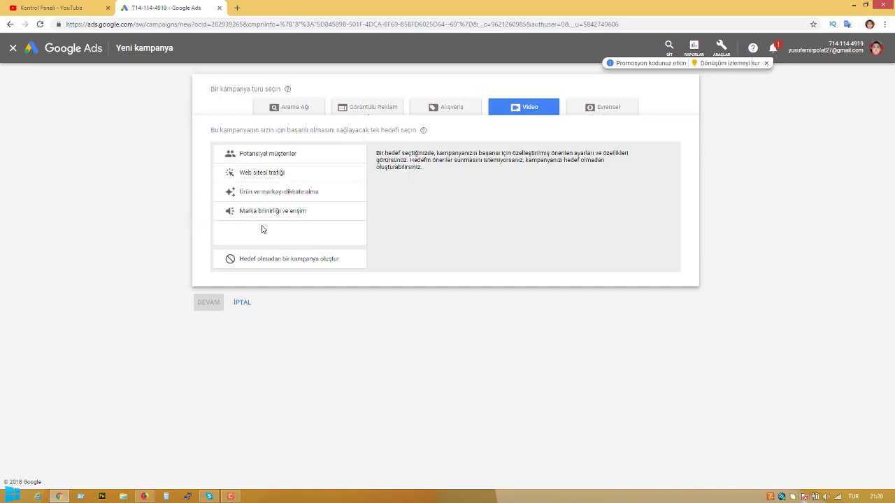
left_click(281, 216)
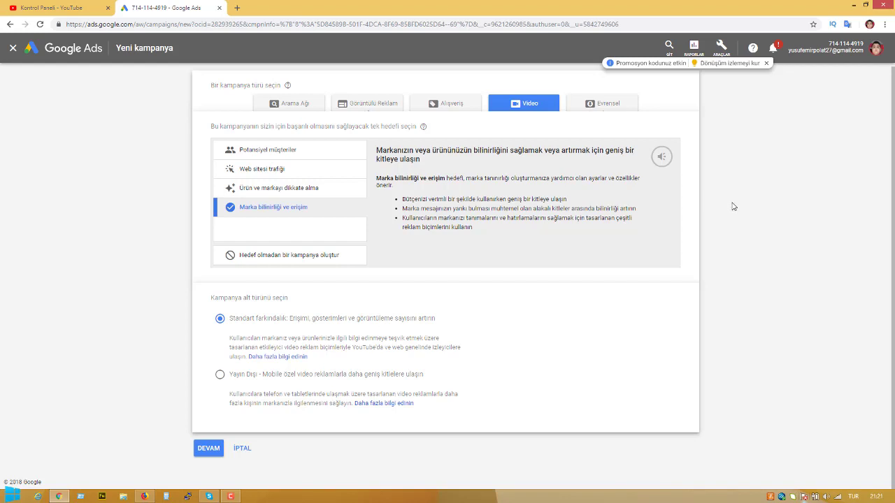
scroll(348, 220, "up", 1)
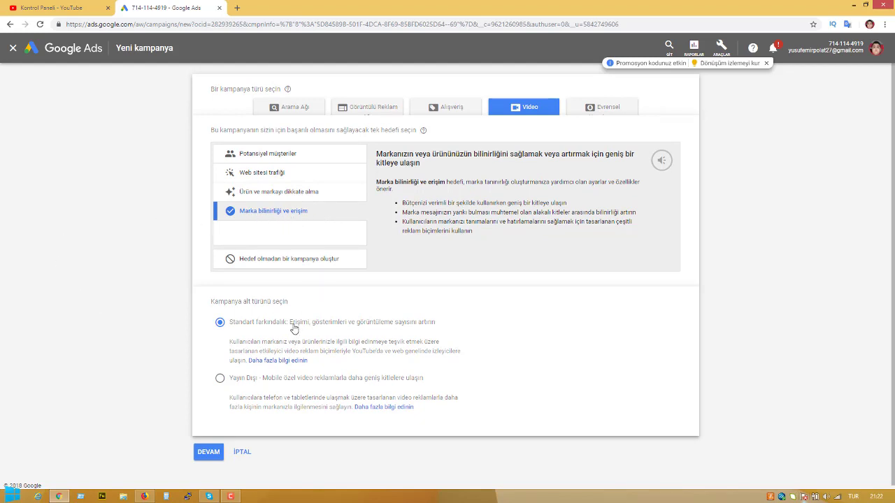
left_click(208, 452)
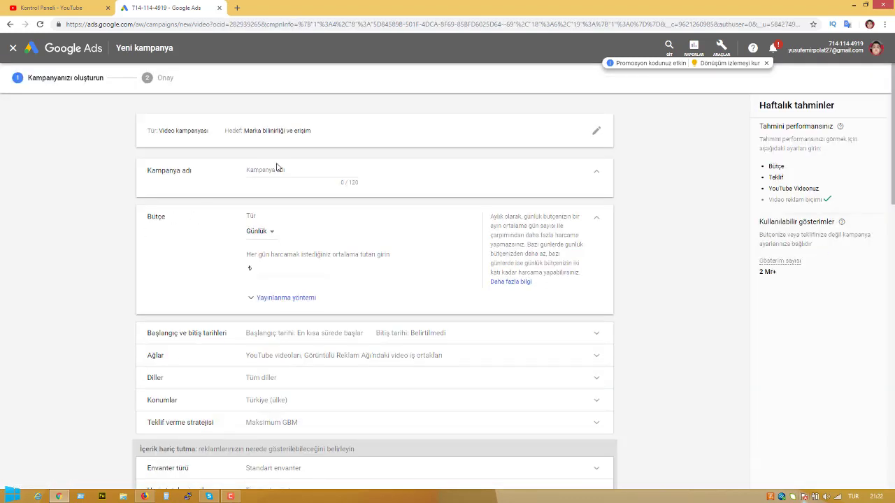
- Name the campaign Kampanya 2 and set its daily budget to ₺10,00
left_click(280, 169)
type("Kampanya 2")
left_click(258, 278)
type("1000")
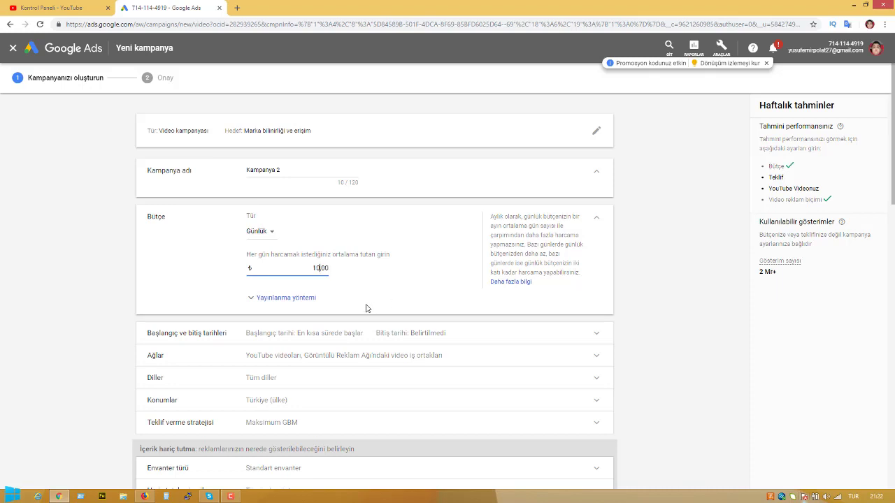
- Try the Hızlandırılmış delivery method for the daily budget, and switch it back to Standart
left_click(298, 298)
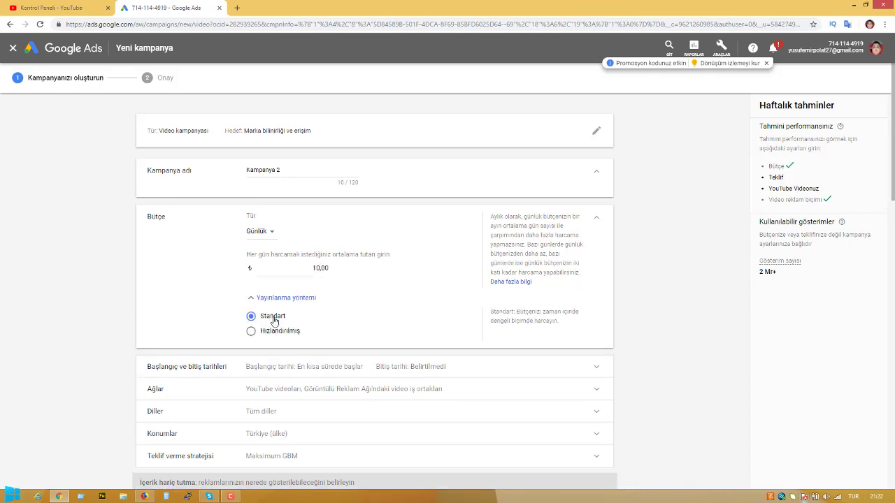
left_click(277, 335)
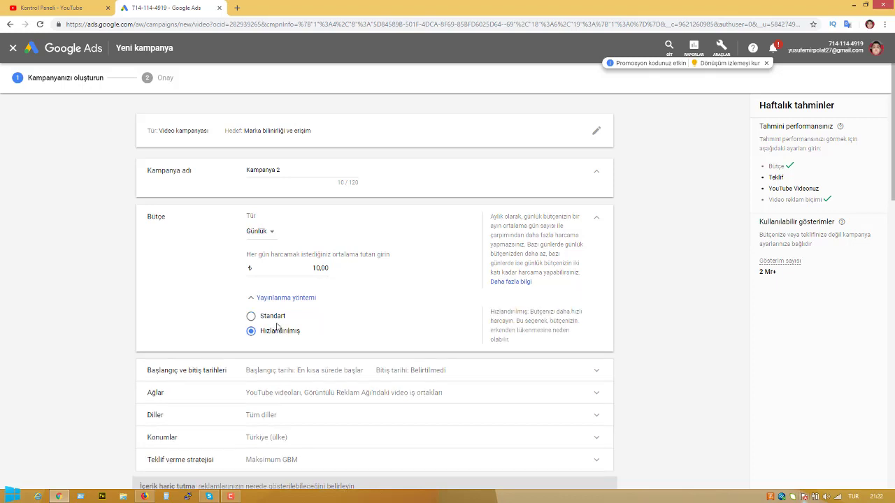
left_click(275, 319)
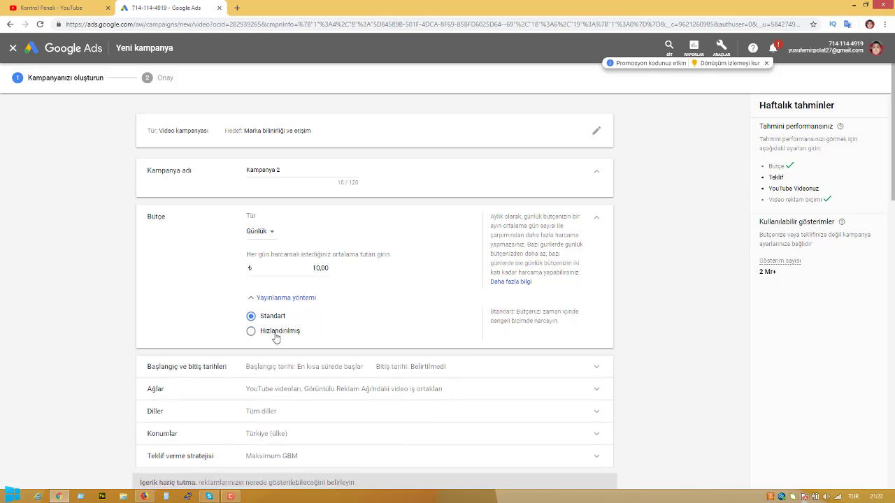
left_click(276, 335)
left_click(276, 320)
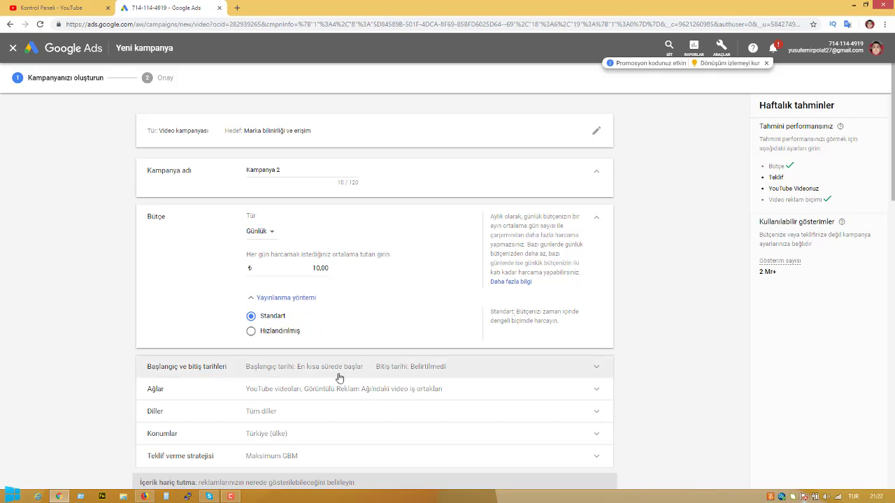
left_click(273, 334)
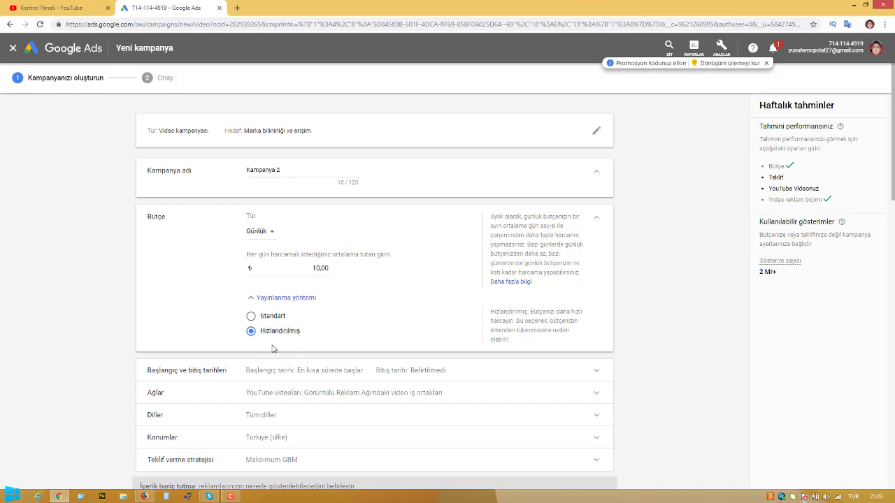
left_click(266, 318)
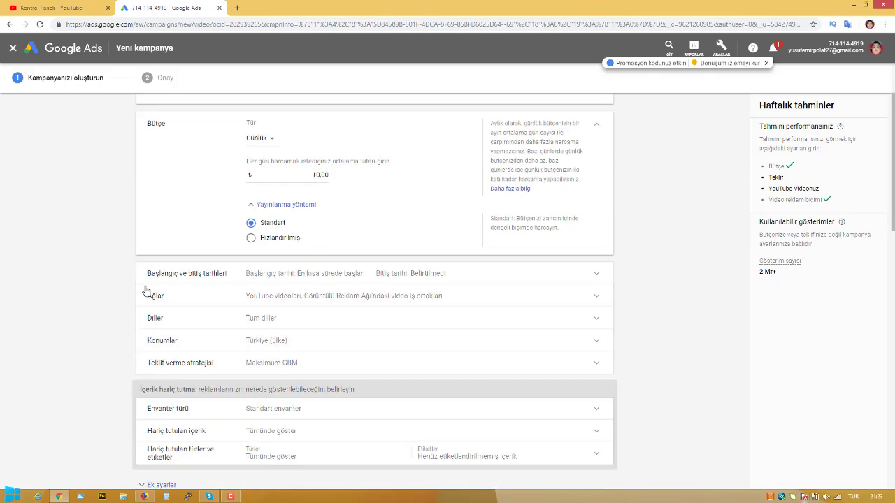
- Examine the campaign's start and end date choices and its network options, including YouTube arama sonuçları
left_click(189, 275)
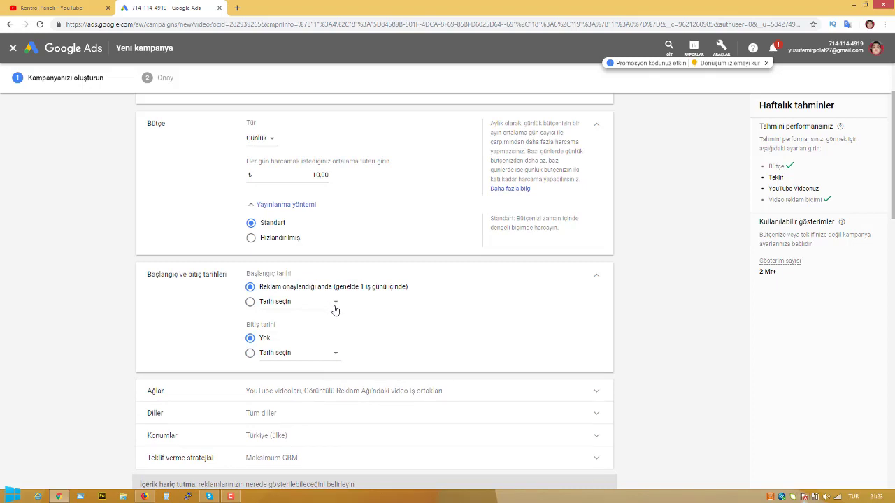
left_click(335, 309)
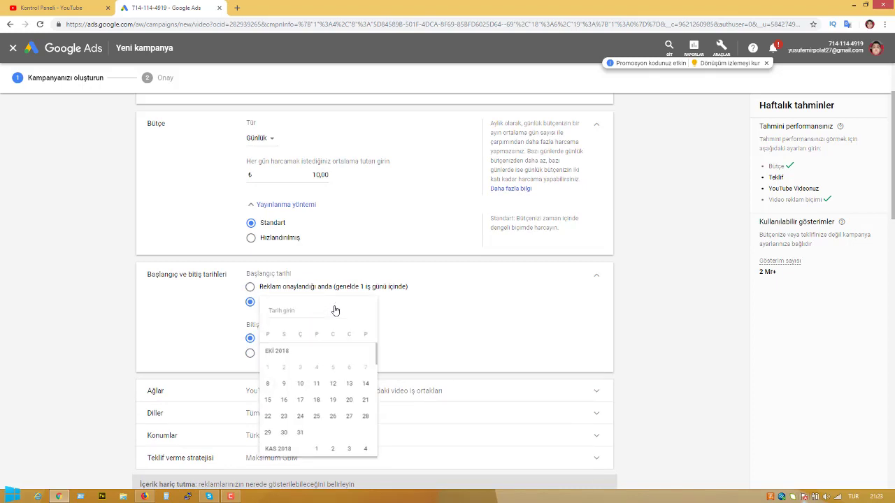
left_click(412, 334)
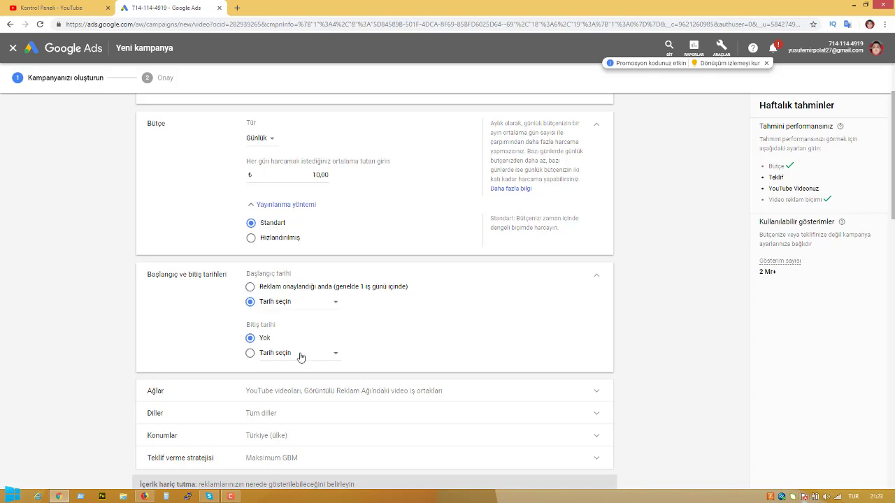
left_click(301, 353)
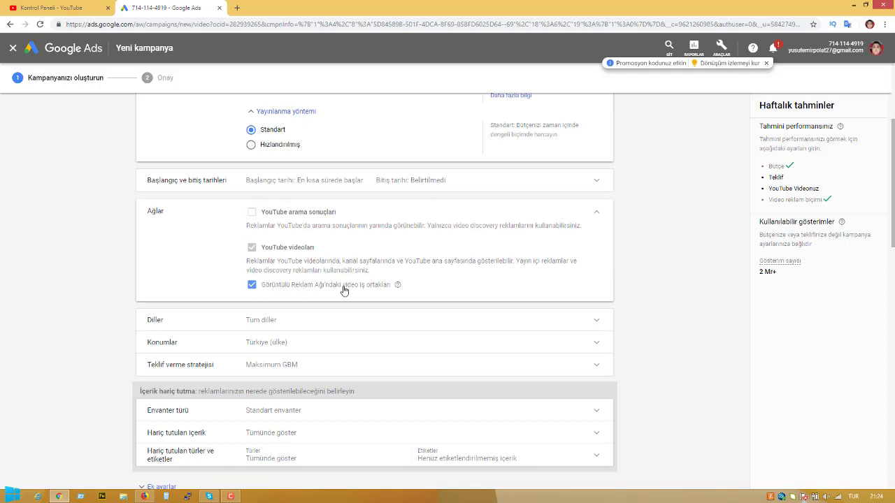
scroll(114, 322, "down", 1)
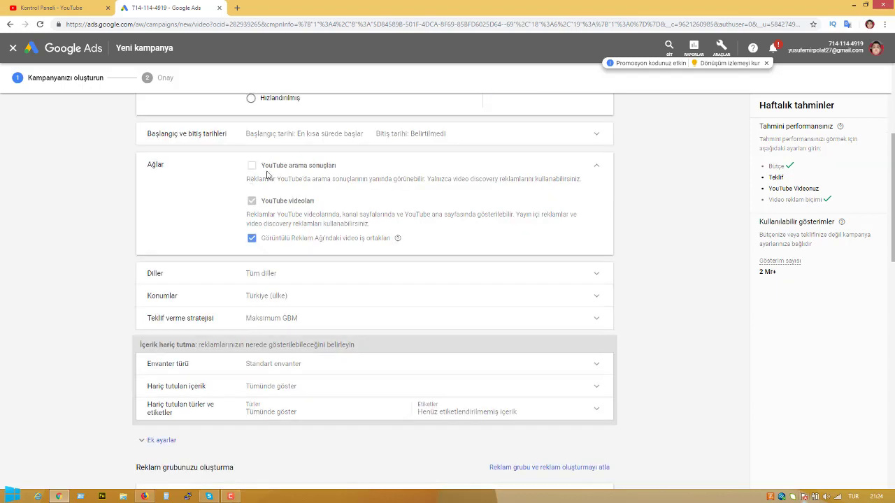
left_click_drag(269, 166, 327, 166)
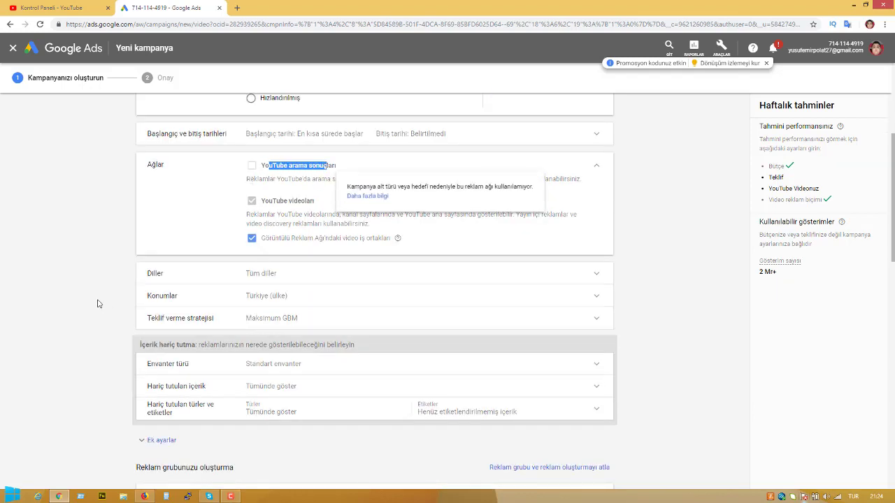
- Set the customers' language for the campaign to Türkçe
left_click(280, 393)
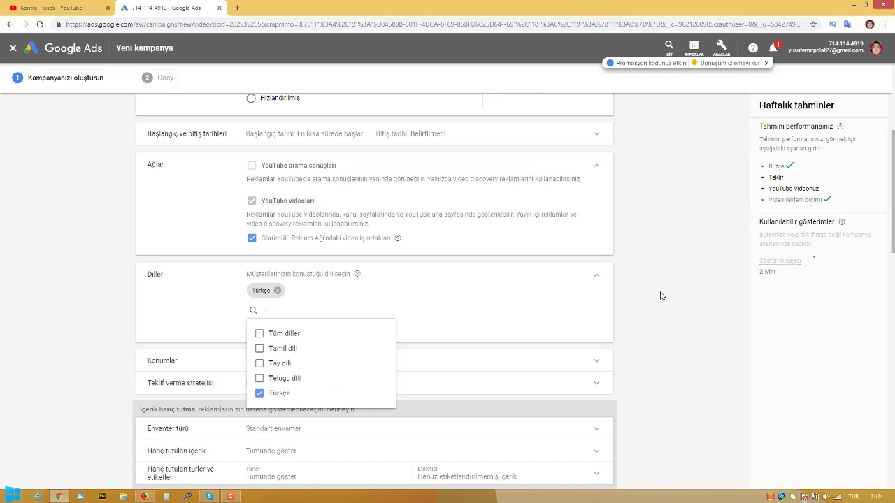
left_click(234, 314)
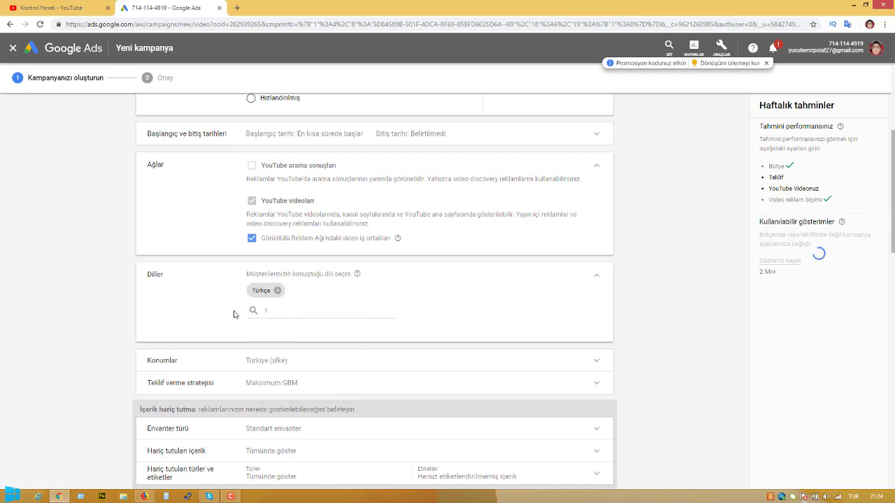
left_click(275, 310)
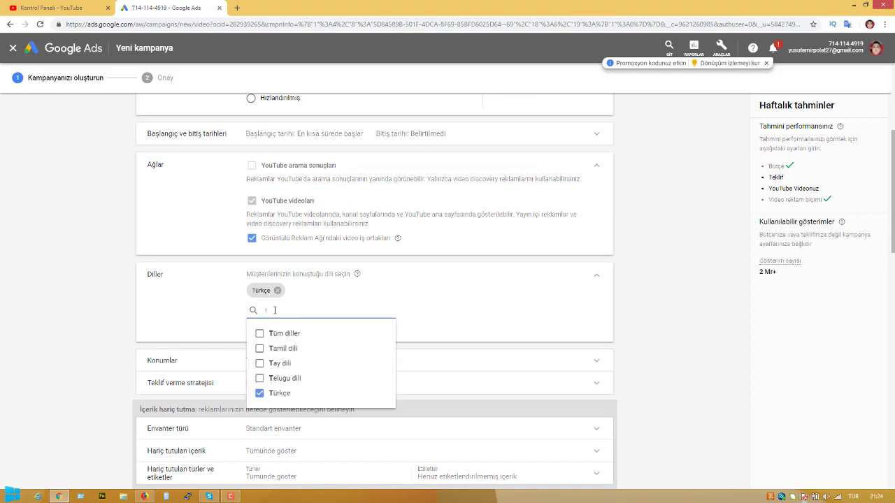
key("BackSpace")
left_click(625, 339)
scroll(251, 263, "down", 1)
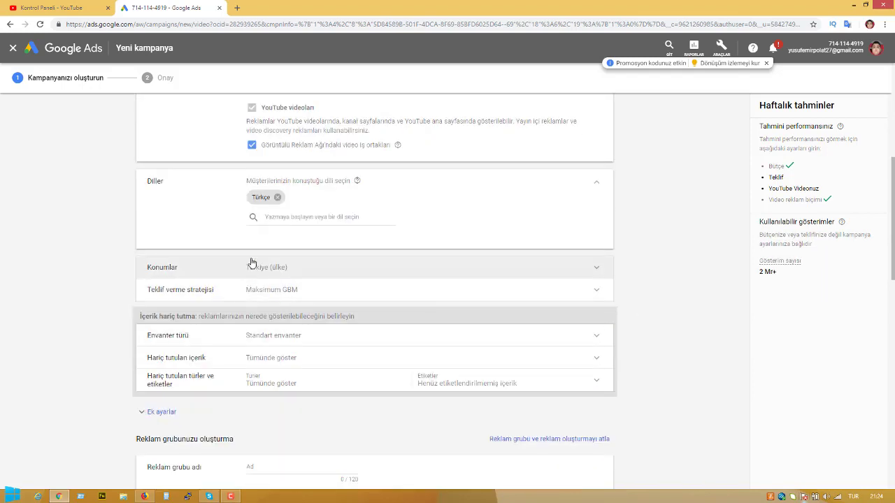
- Keep Türkiye as the targeted location and choose Maksimum GBM as the bidding strategy
left_click(277, 269)
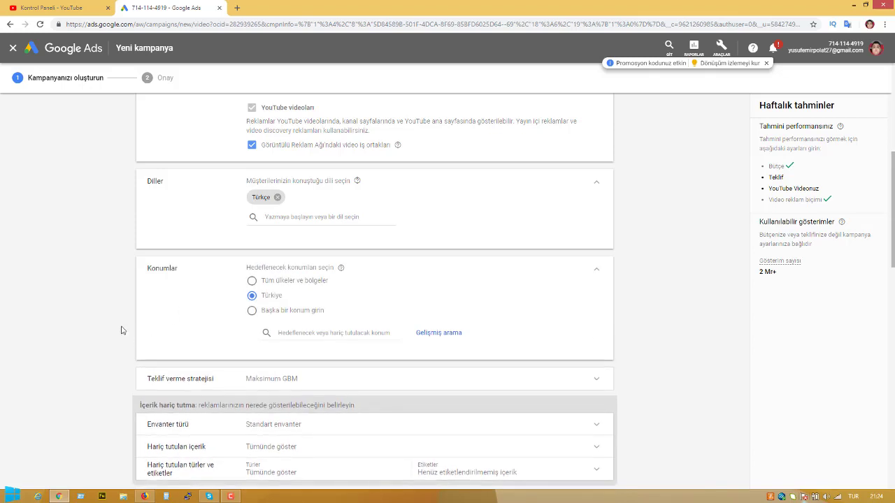
left_click(174, 387)
left_click(283, 262)
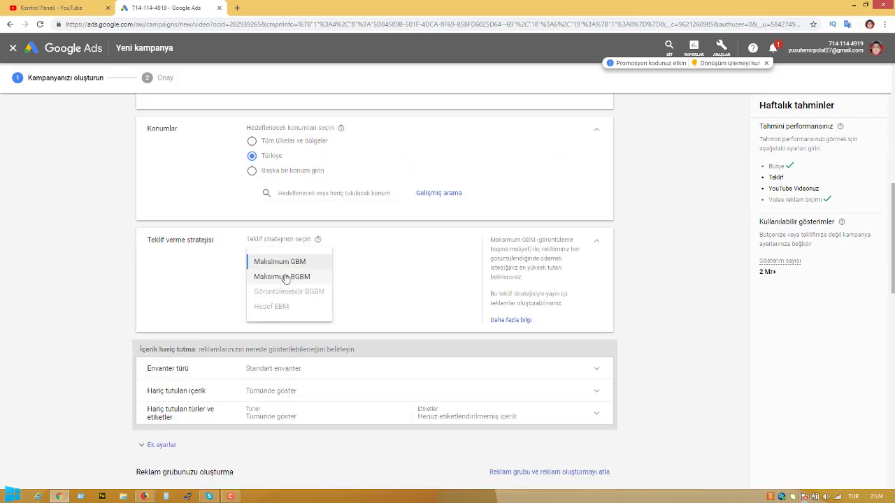
left_click(282, 264)
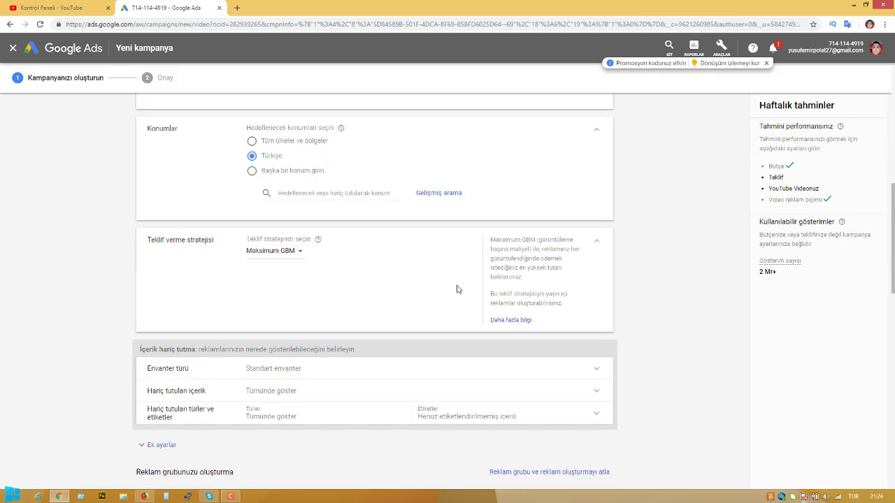
left_click(265, 253)
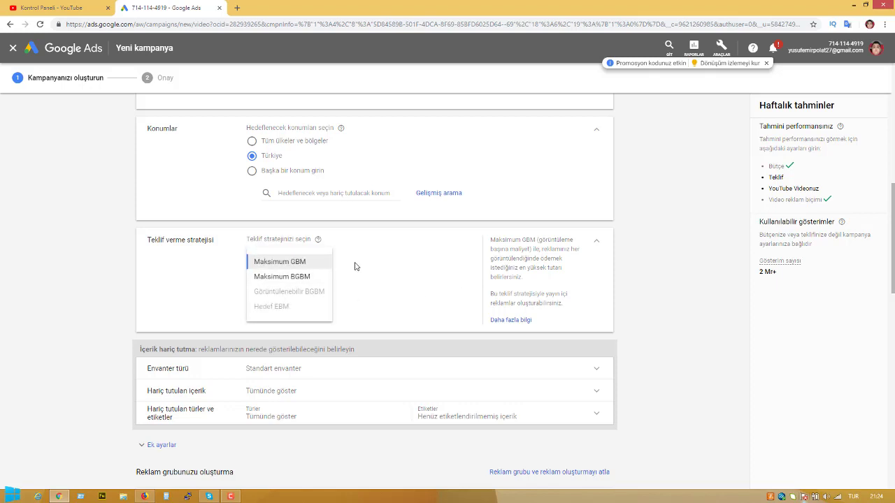
left_click(306, 266)
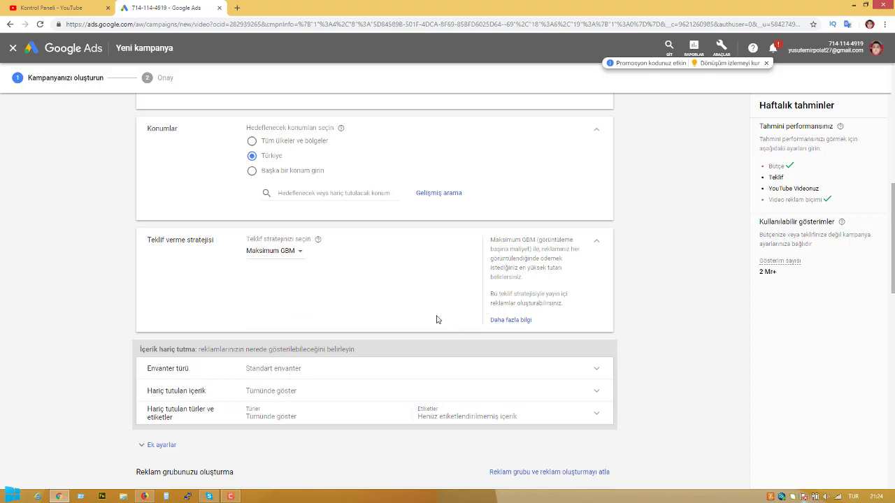
- Examine the inventory types offered for content exclusion: Genişletilmiş, Standart and Sınırlı envanter
scroll(297, 361, "down", 2)
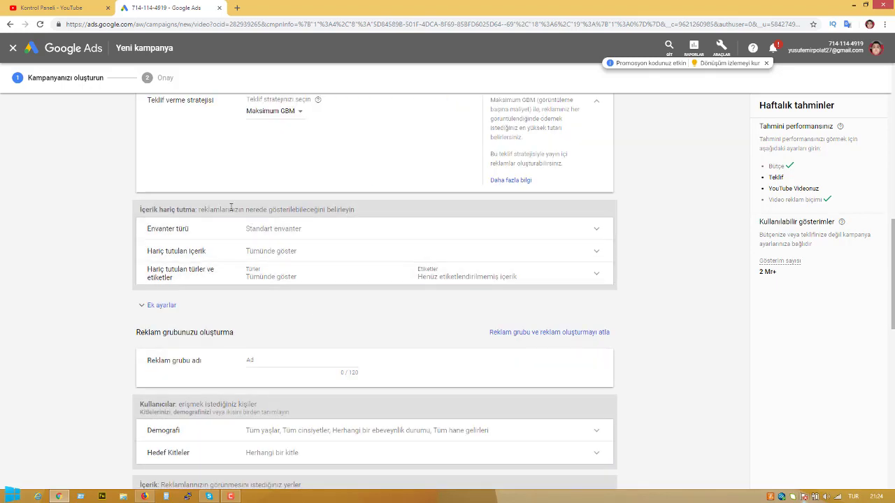
left_click(232, 229)
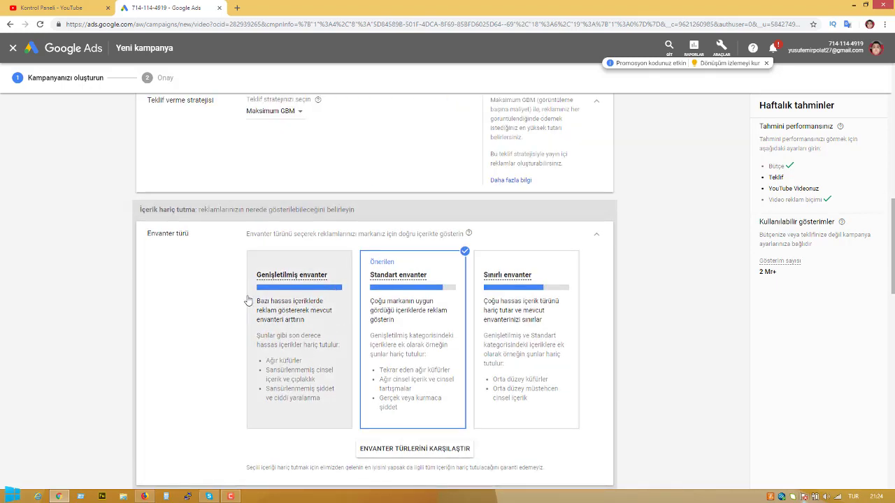
left_click_drag(260, 234, 302, 236)
left_click(310, 243)
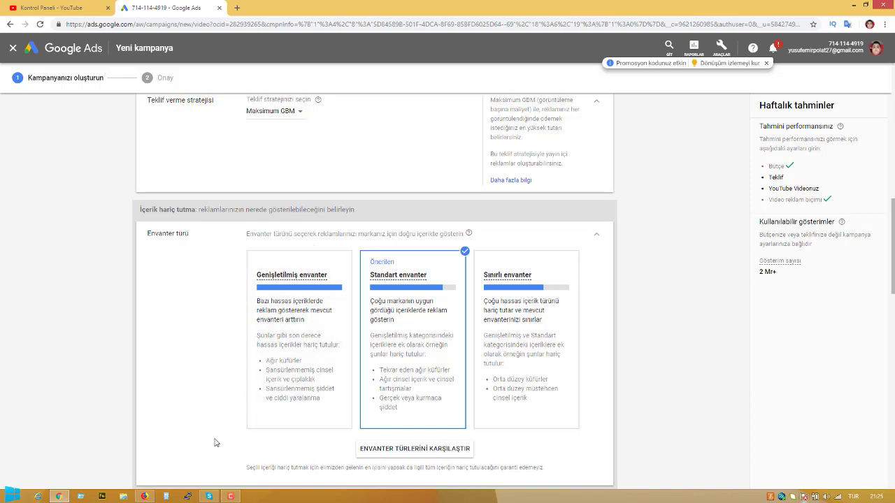
scroll(211, 435, "down", 1)
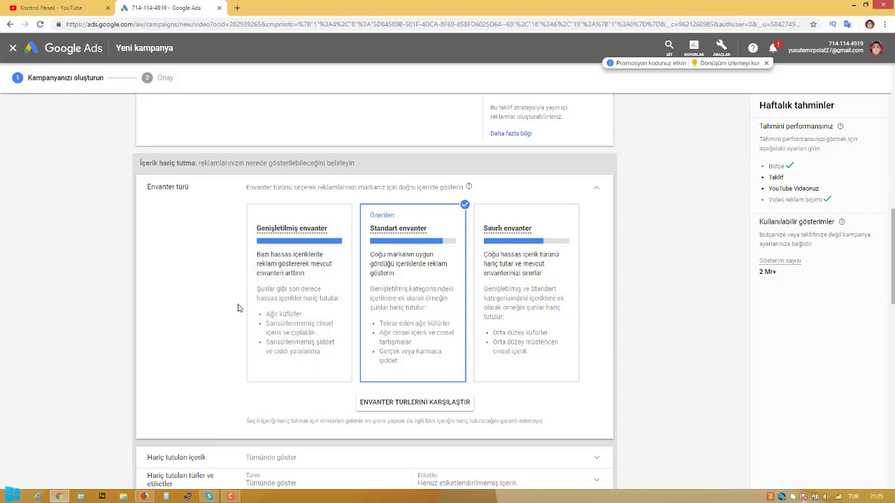
- Try the Genişletilmiş and Standart inventory types, and choose Sınırlı envanter for the campaign's content exclusion
left_click(317, 266)
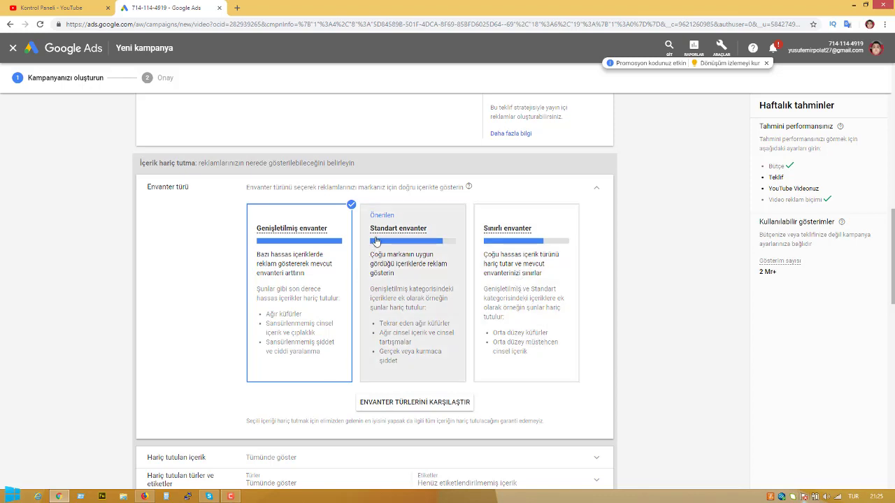
left_click(443, 220)
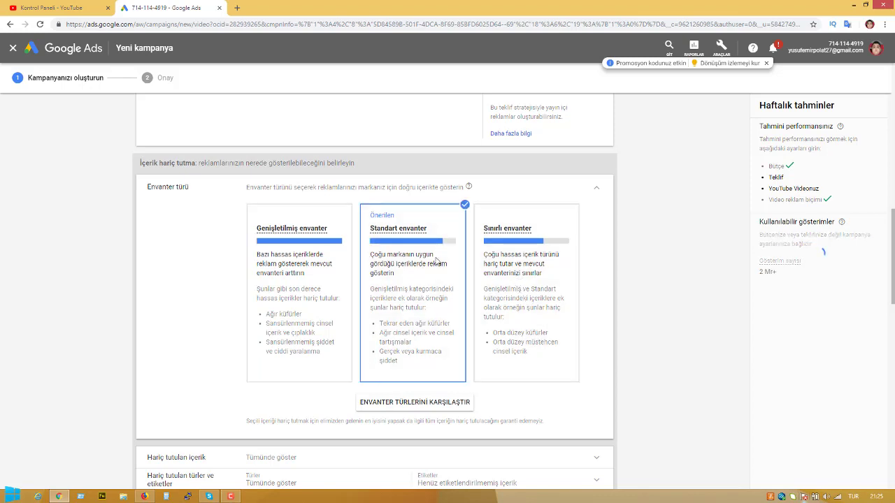
left_click(568, 231)
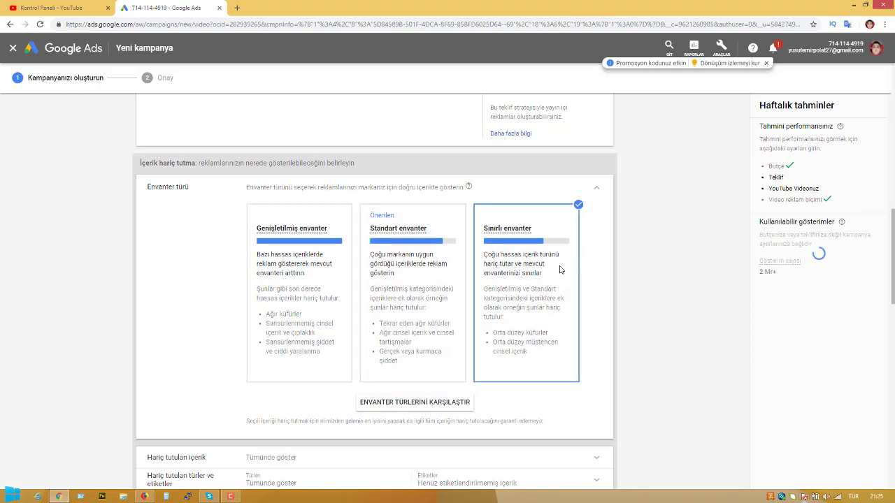
scroll(545, 263, "down", 1)
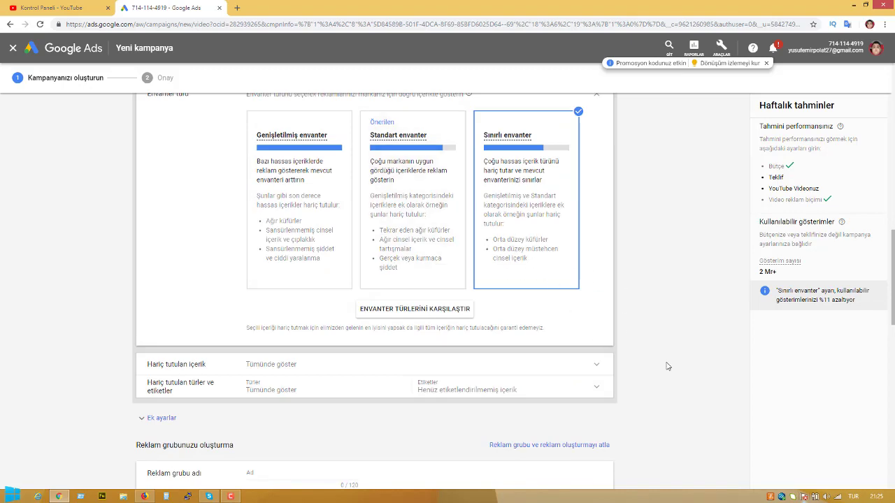
- Examine the sensitive content categories under Hariç tutulan içerik and the options under Hariç tutulan türler ve etiketler
left_click(168, 370)
scroll(83, 262, "down", 3)
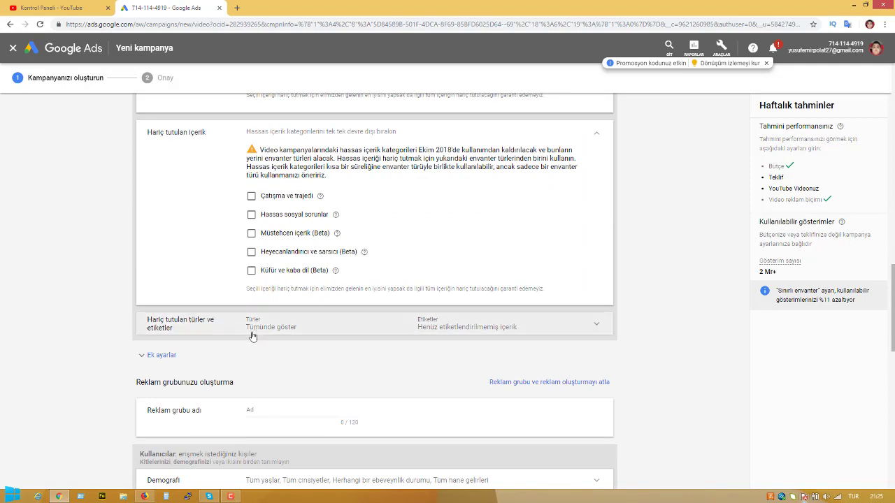
left_click(177, 324)
scroll(418, 355, "down", 1)
scroll(189, 346, "down", 1)
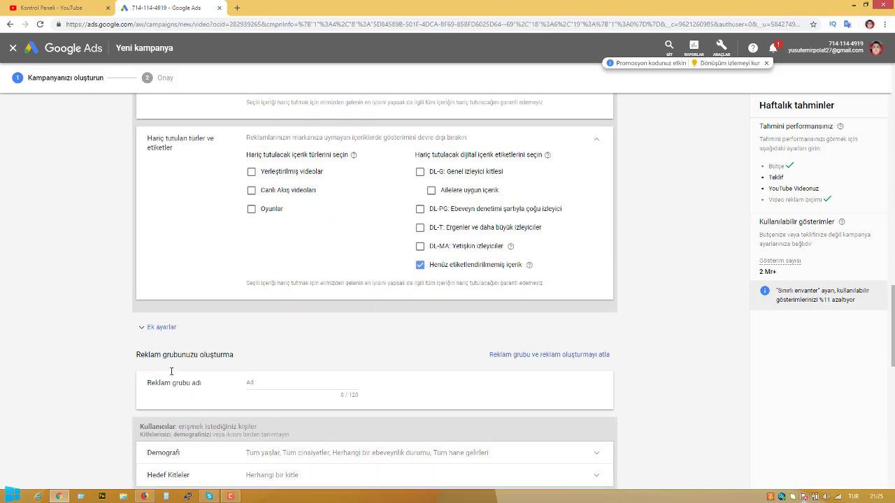
scroll(178, 266, "up", 2)
scroll(186, 220, "up", 8)
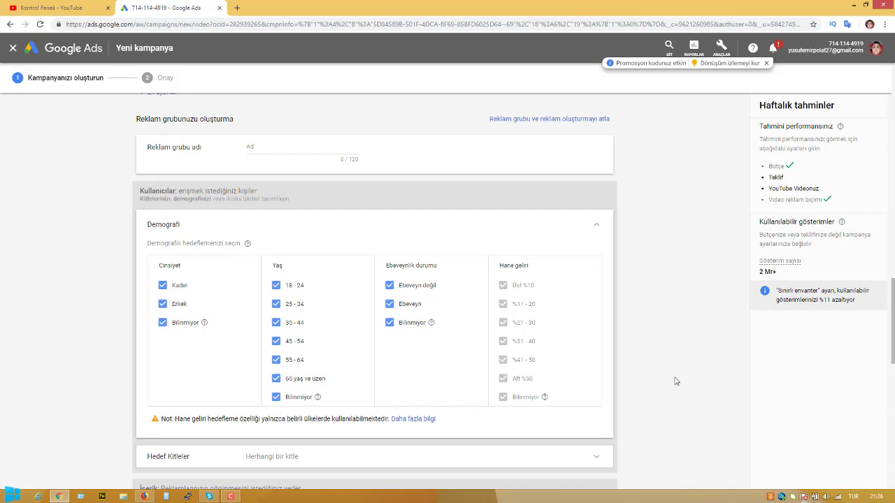
- Examine the ad group's Demografi targeting choices and its Konular topic list, collapsing both sections without narrowing the targeting
scroll(675, 382, "down", 1)
scroll(676, 383, "down", 1)
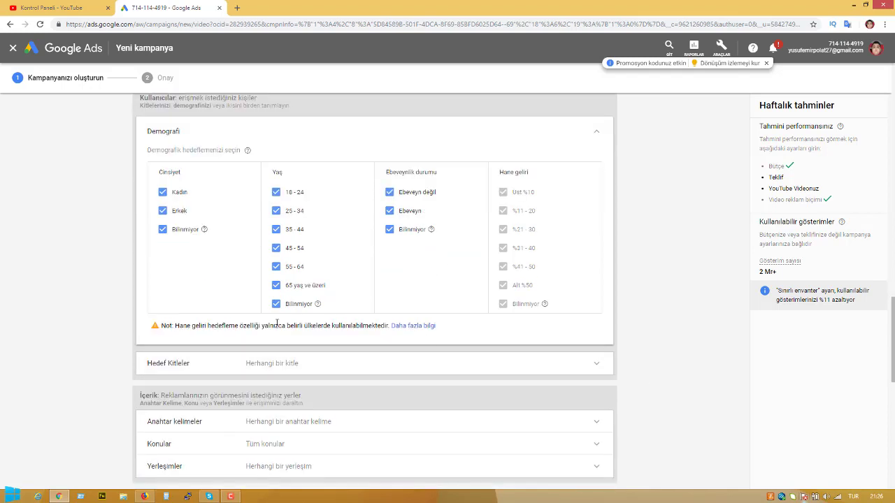
scroll(420, 339, "up", 1)
left_click(597, 179)
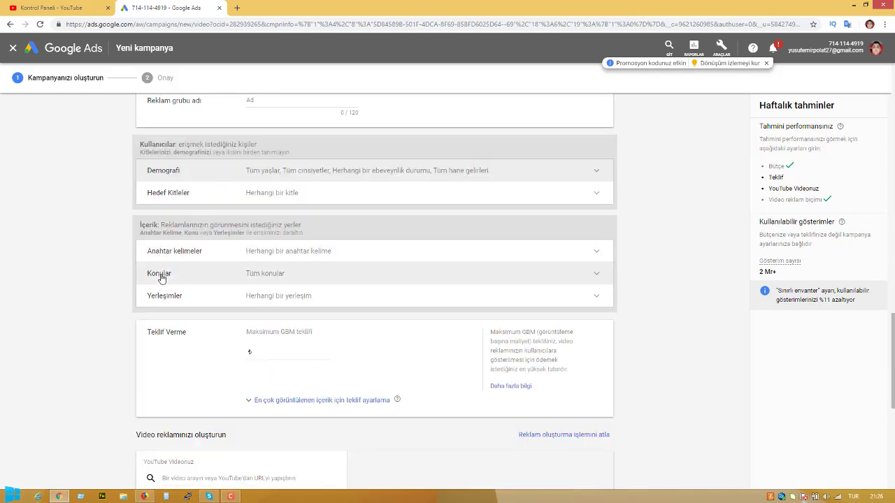
left_click(160, 275)
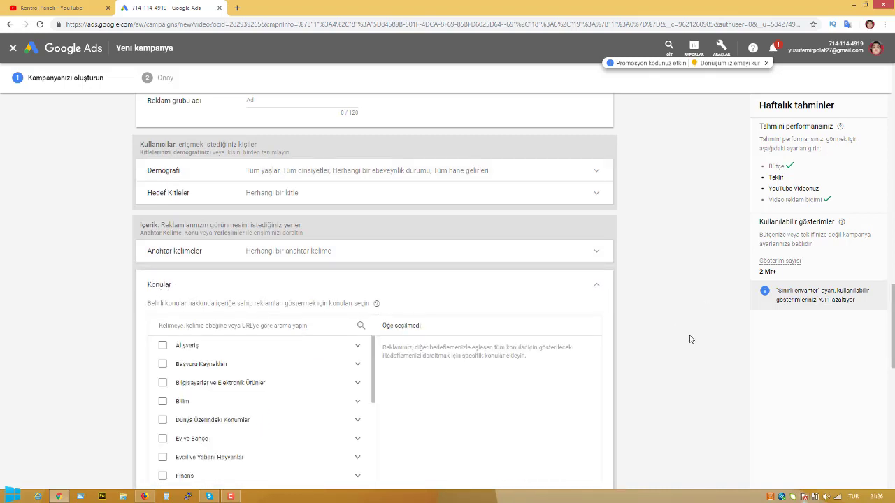
scroll(692, 338, "down", 2)
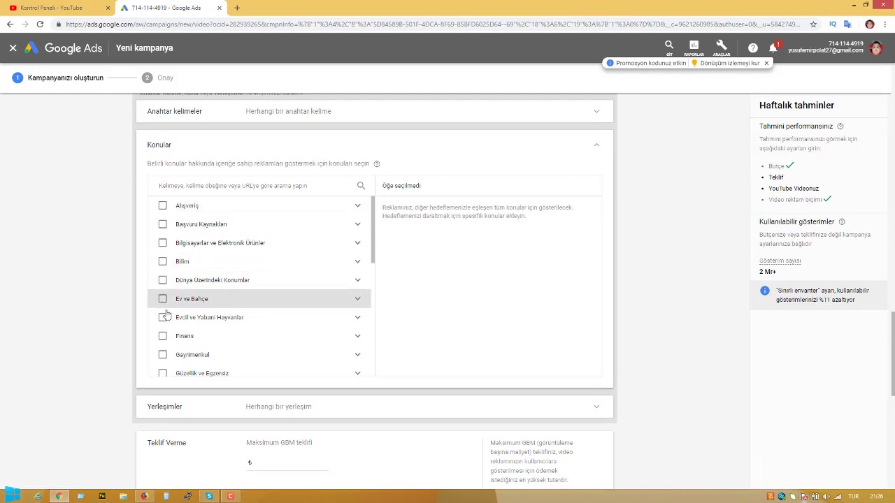
scroll(633, 345, "down", 1)
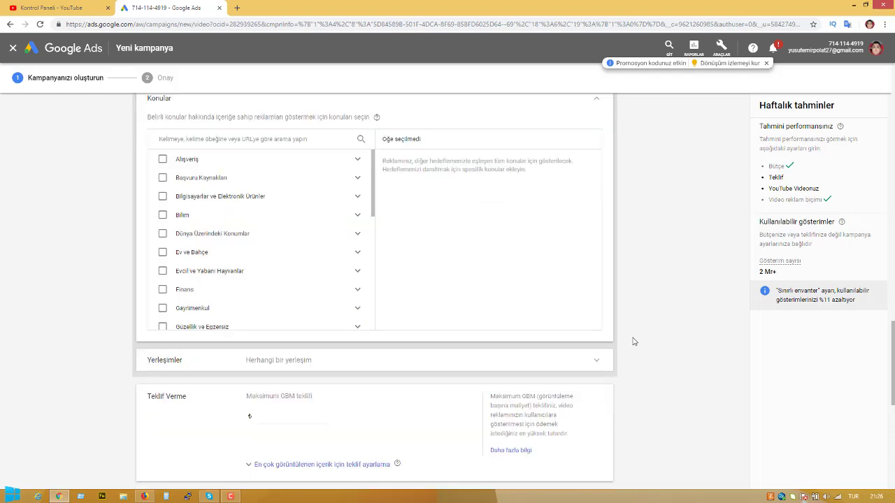
scroll(633, 341, "up", 1)
left_click(595, 145)
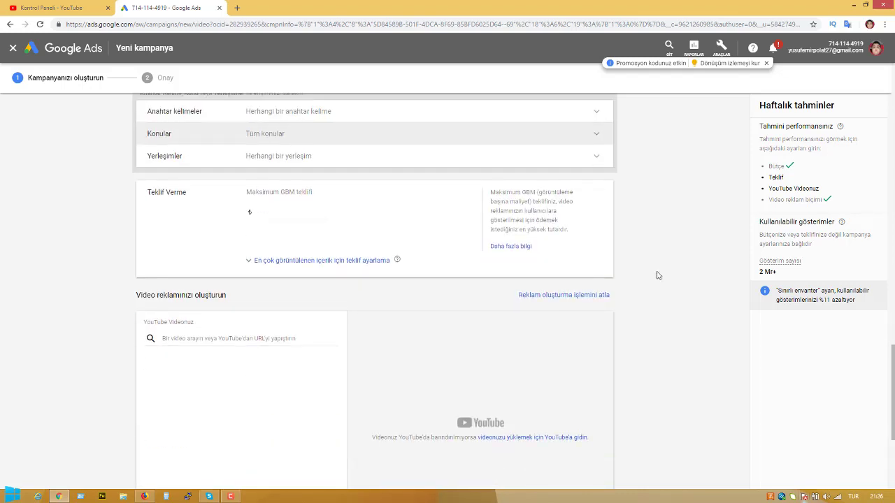
- Set the ad group's Maksimum GBM bid to ₺0,10
left_click(273, 219)
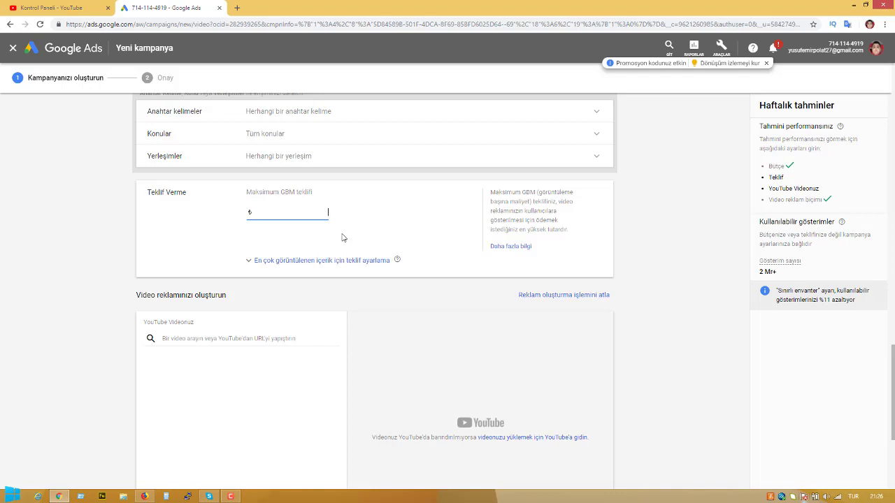
type("0,01")
key("BackSpace")
type("5")
double_click(320, 212)
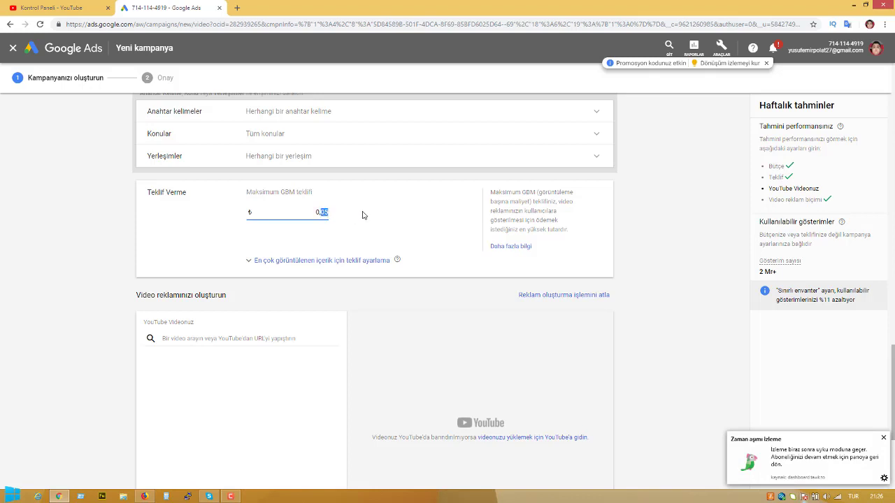
- Expand the bid adjustment for most viewed content and set it to 20%
left_click(318, 260)
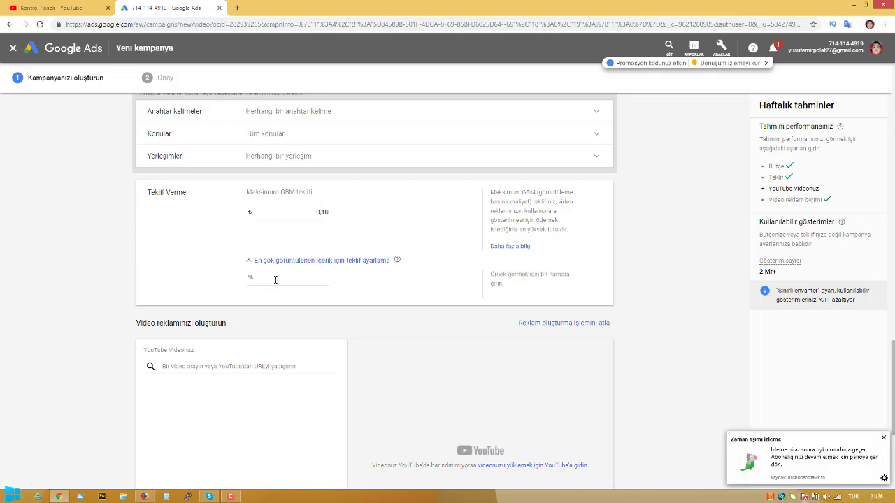
left_click(276, 280)
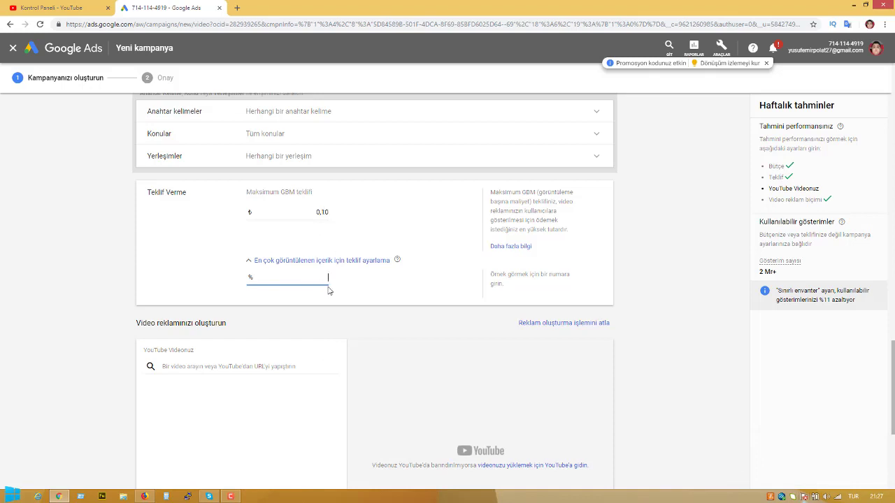
type("20")
left_click(342, 321)
scroll(644, 303, "down", 1)
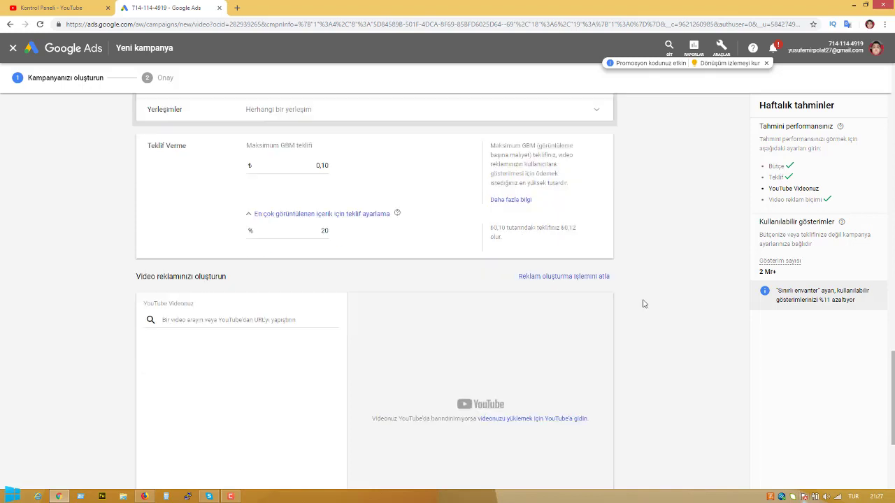
- Switch to YouTube, open the channel's Kanal Tanıtım Videosu from the dashboard and copy its web address
scroll(644, 303, "down", 2)
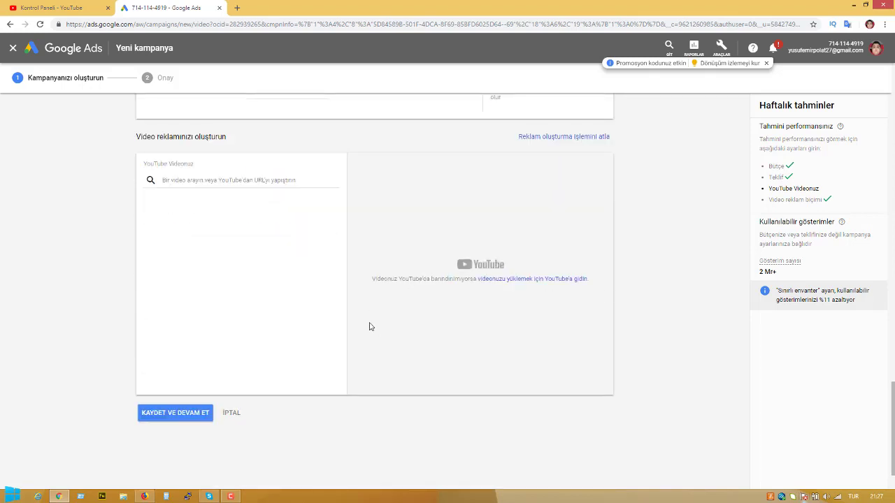
scroll(129, 312, "up", 2)
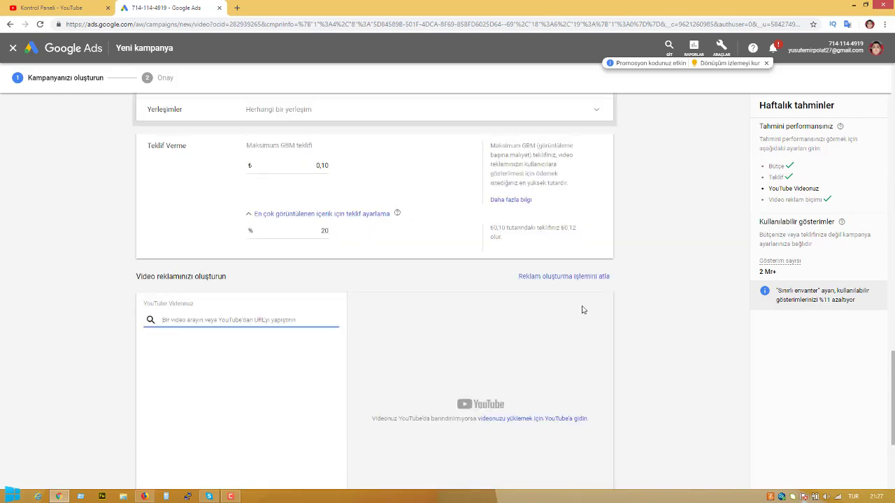
scroll(584, 310, "down", 3)
scroll(651, 308, "up", 1)
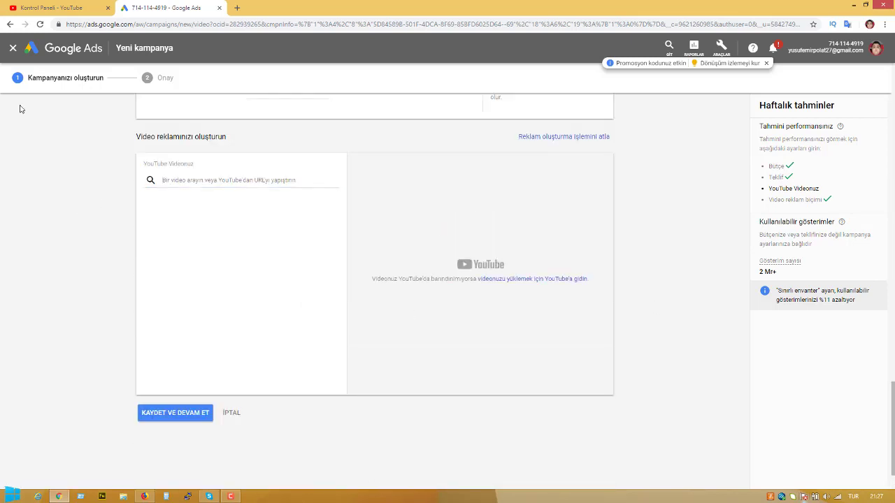
left_click(47, 10)
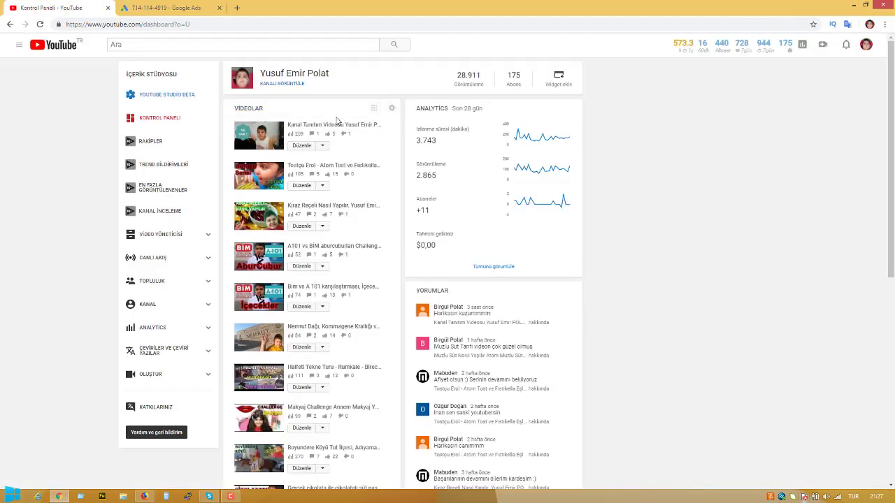
left_click(343, 128)
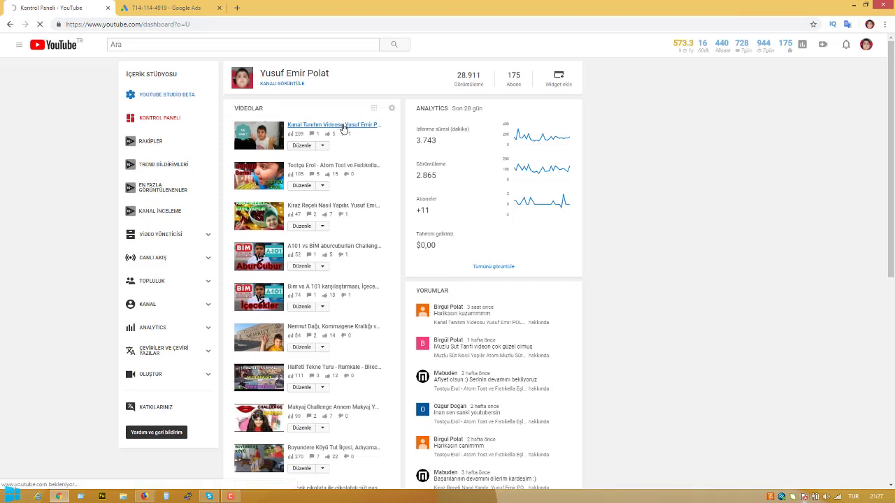
left_click(332, 110)
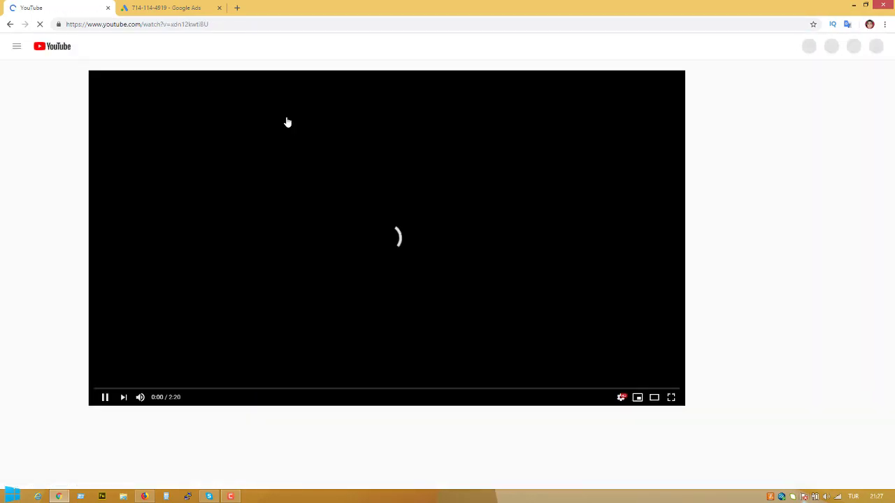
left_click(209, 25)
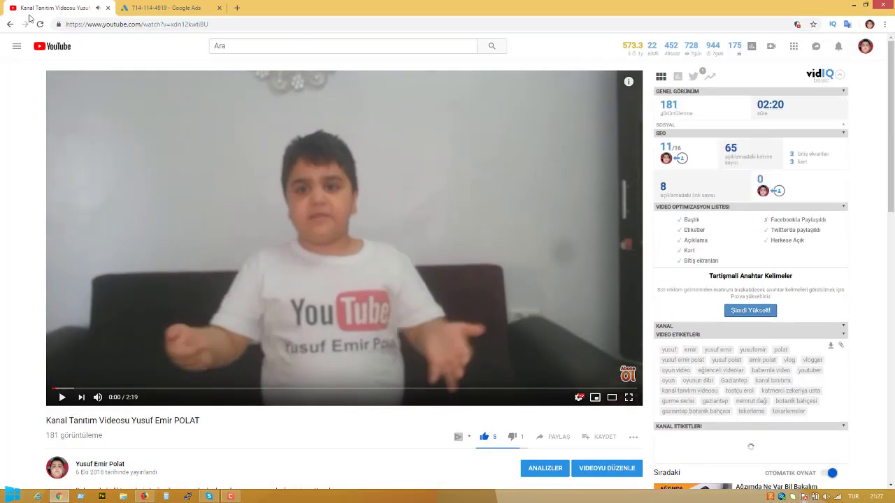
- Switch back to Google Ads and paste the copied address as the ad's YouTube video
left_click(165, 7)
left_click(230, 181)
key("ctrl+v")
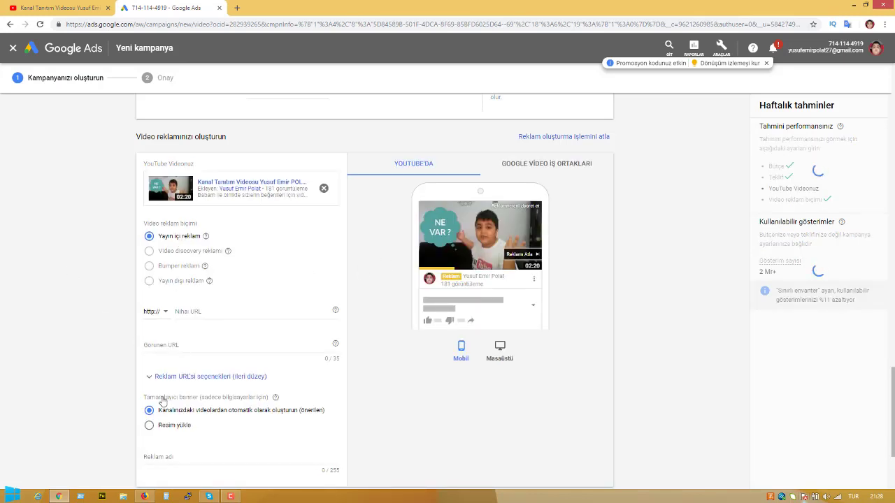
- Switch to YouTube, open the account's own channel page and copy its address without the view_as=subscriber part
scroll(188, 216, "down", 2)
left_click(188, 171)
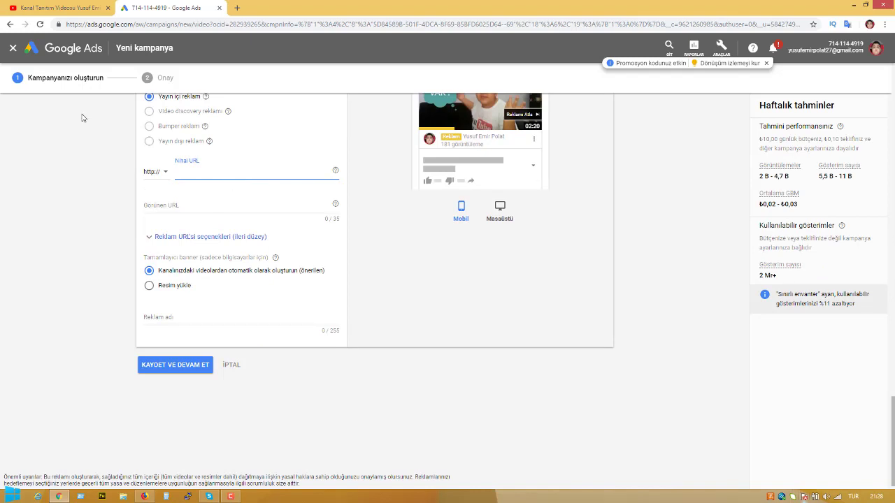
left_click(90, 14)
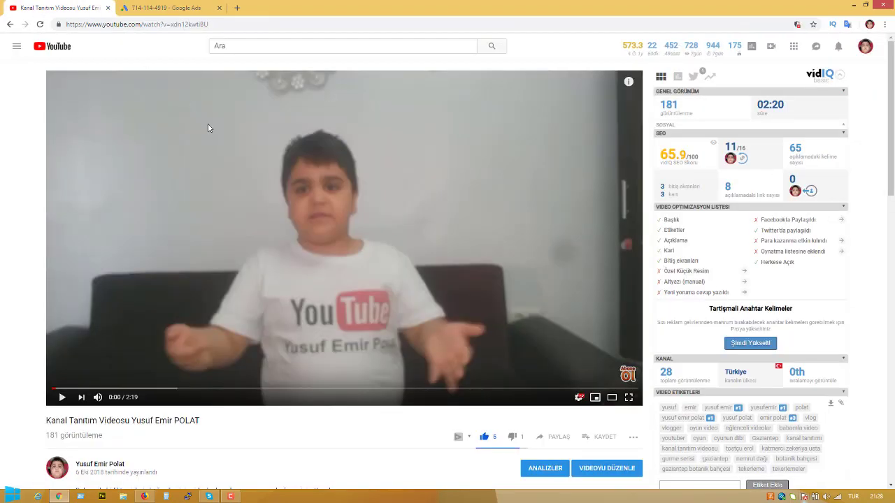
left_click(865, 46)
left_click(786, 102)
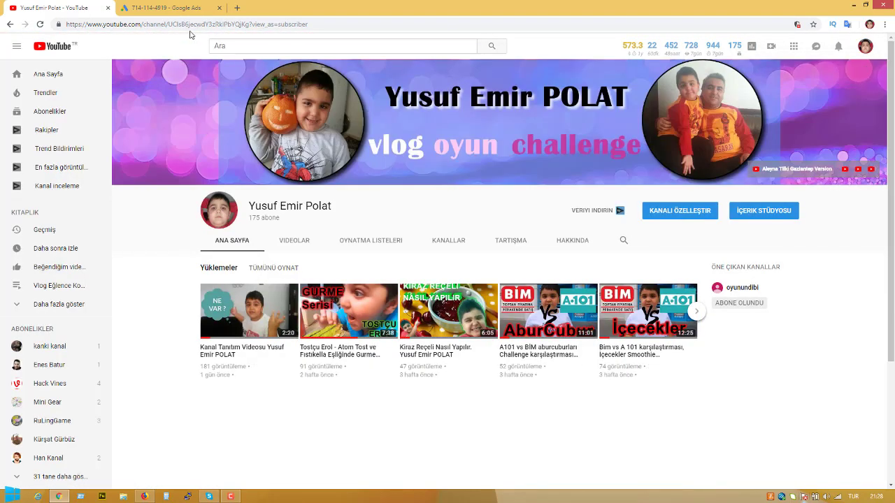
left_click(193, 26)
left_click(245, 25)
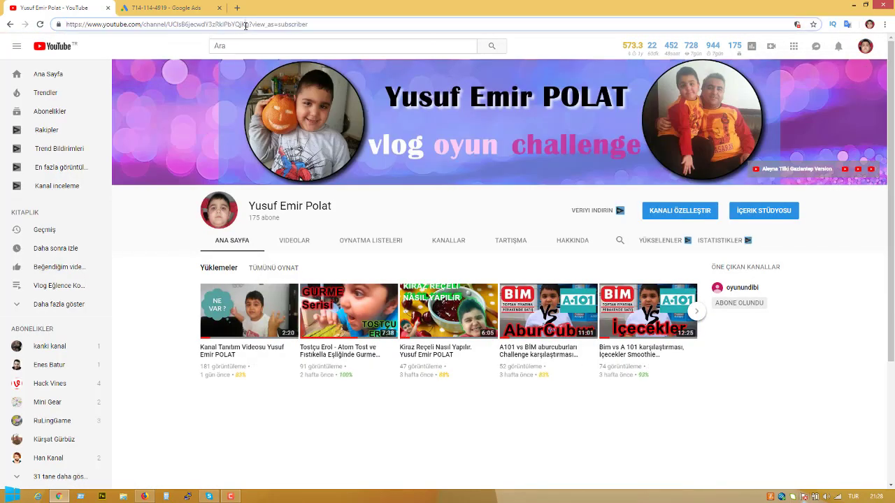
left_click_drag(249, 26, 2, 33)
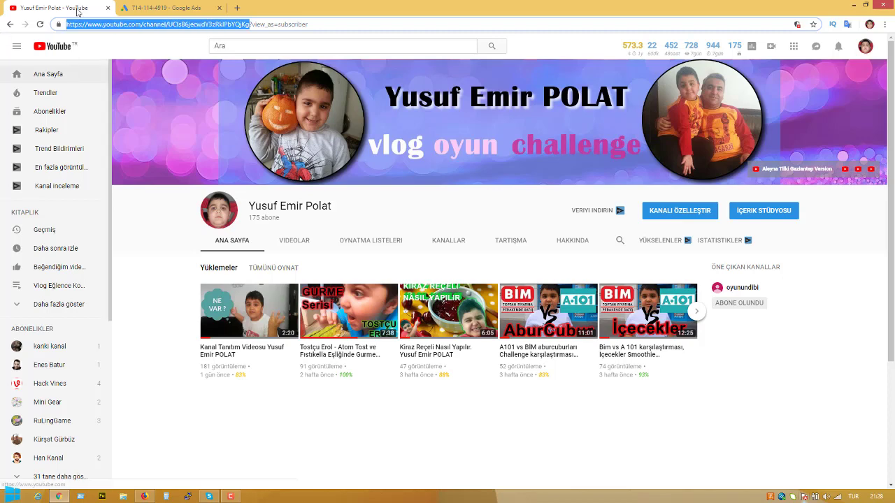
- Switch back to Google Ads, paste the copied channel address as the ad's Nihai URL and go to the Görünen URL
left_click(144, 6)
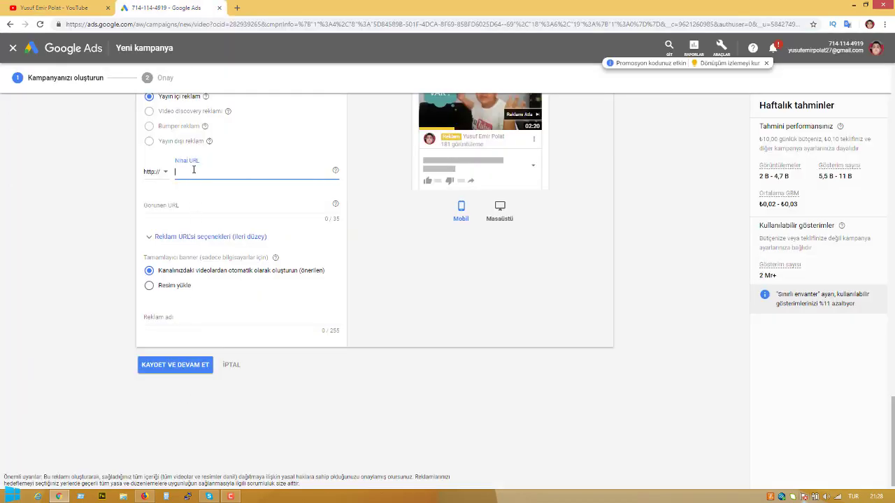
type("www.youtube.com/channel/UCIsB6jecwdY3zRklPbYQjKg")
left_click(171, 205)
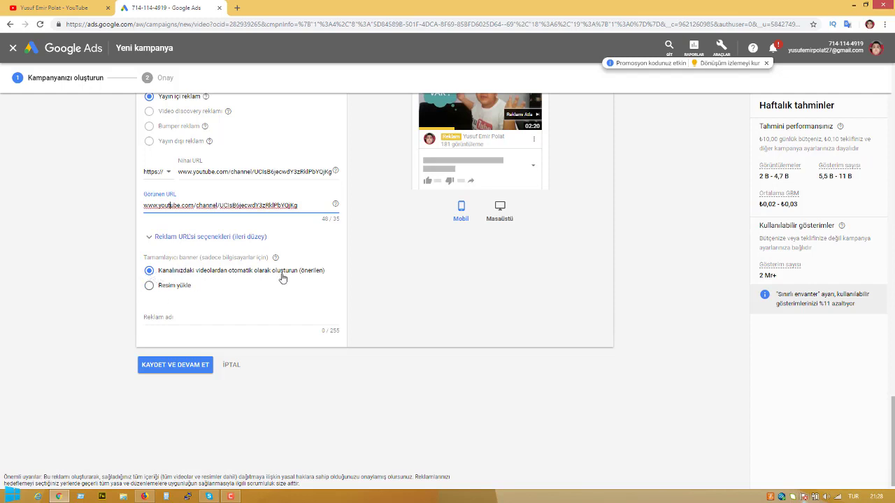
- View the Resim yükle option for the companion banner and return to creating it automatically from the channel's videos
left_click(176, 287)
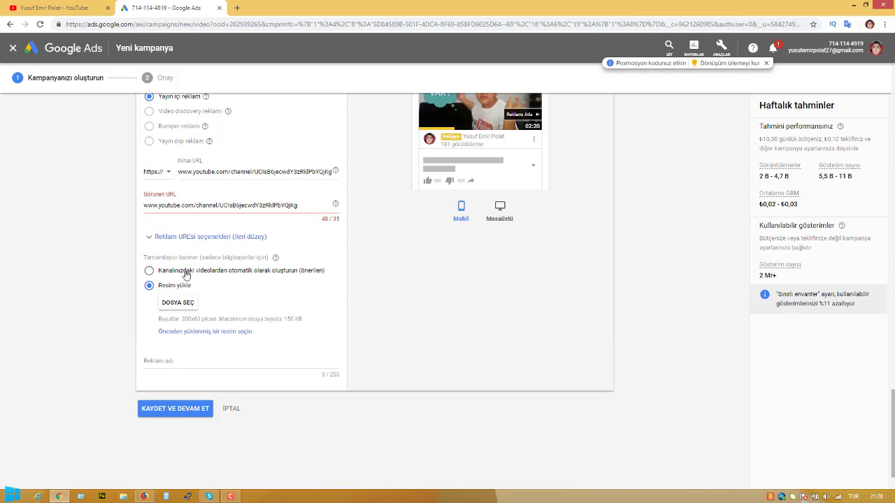
left_click(186, 273)
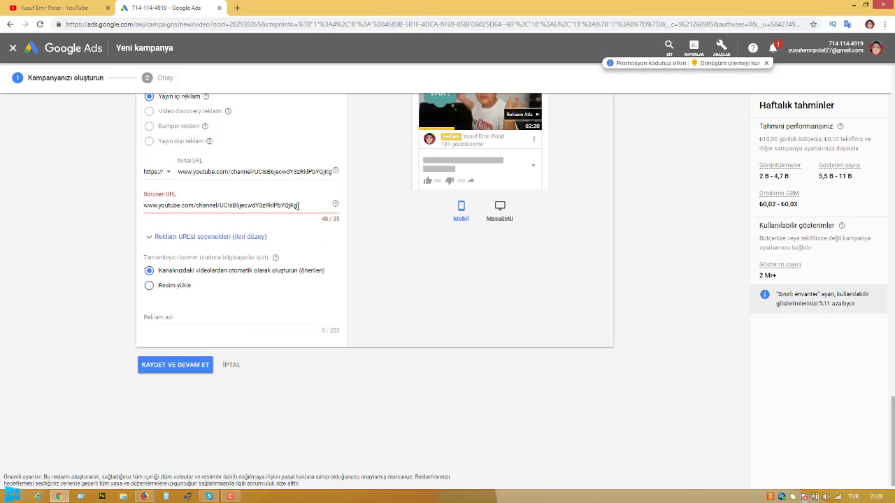
left_click_drag(301, 205, 221, 221)
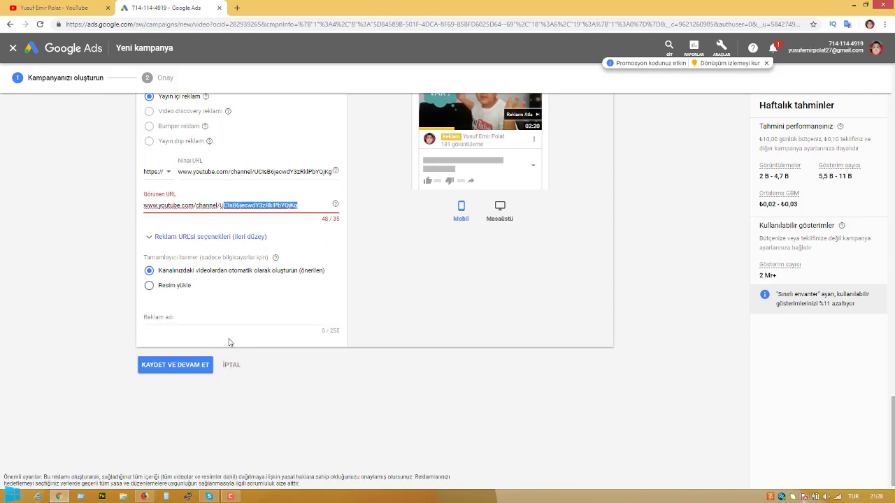
key("BackSpace")
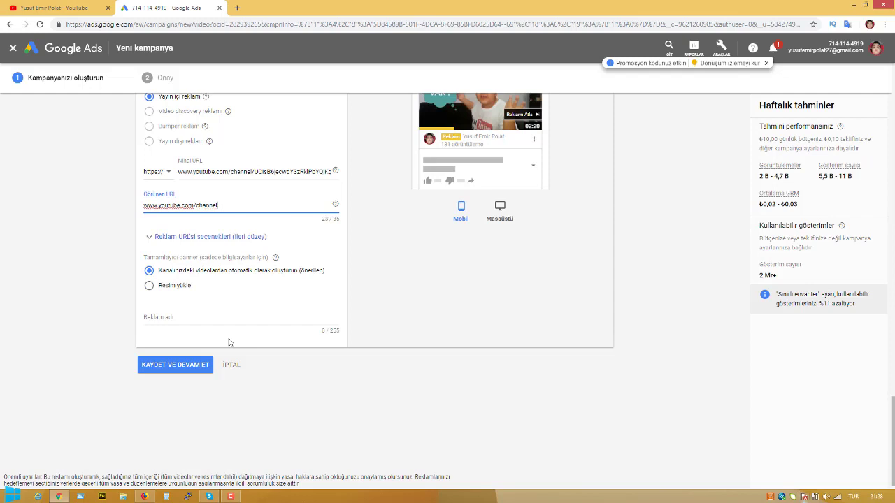
left_click(80, 361)
left_click(188, 370)
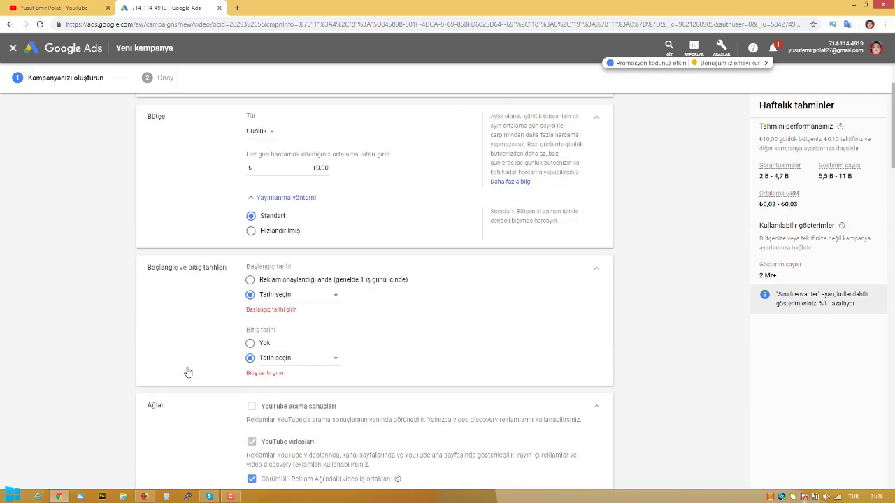
- Set the campaign's start date to 8 Eki 2018 and its end date to 1 Kas 2018
left_click(306, 302)
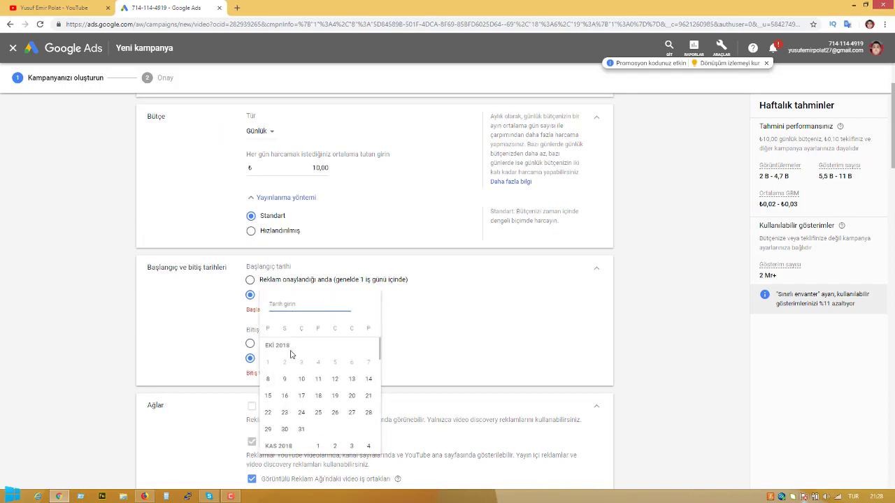
left_click(268, 379)
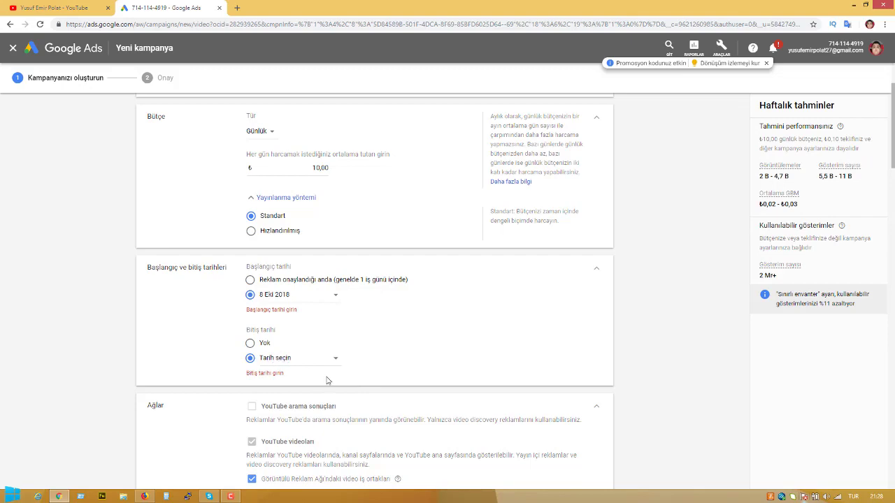
left_click(311, 357)
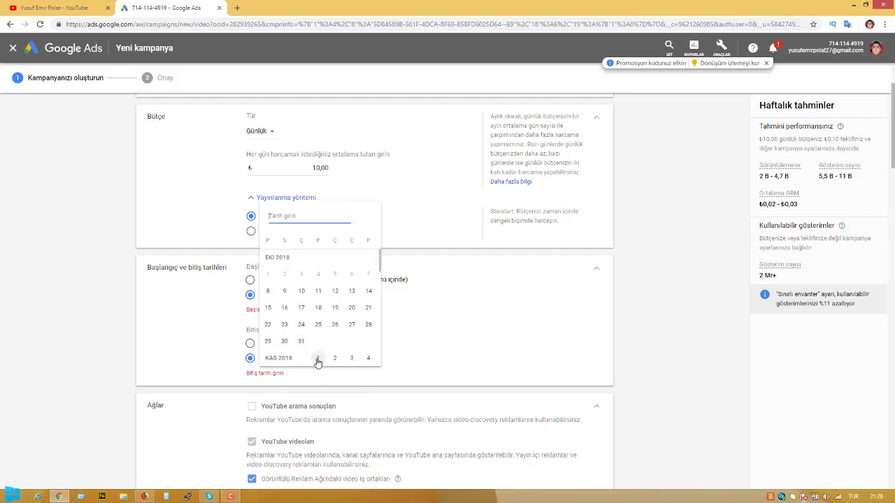
left_click(317, 358)
- Name the ad group Grup2
scroll(119, 393, "down", 15)
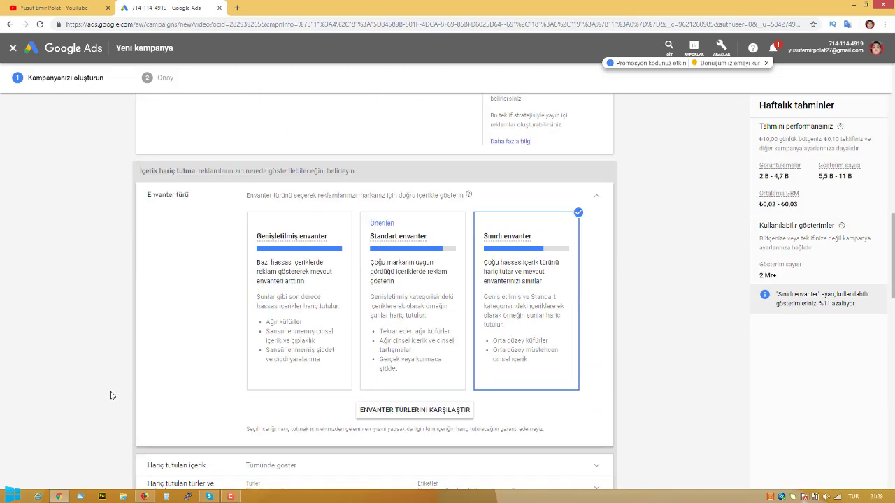
scroll(258, 175, "up", 2)
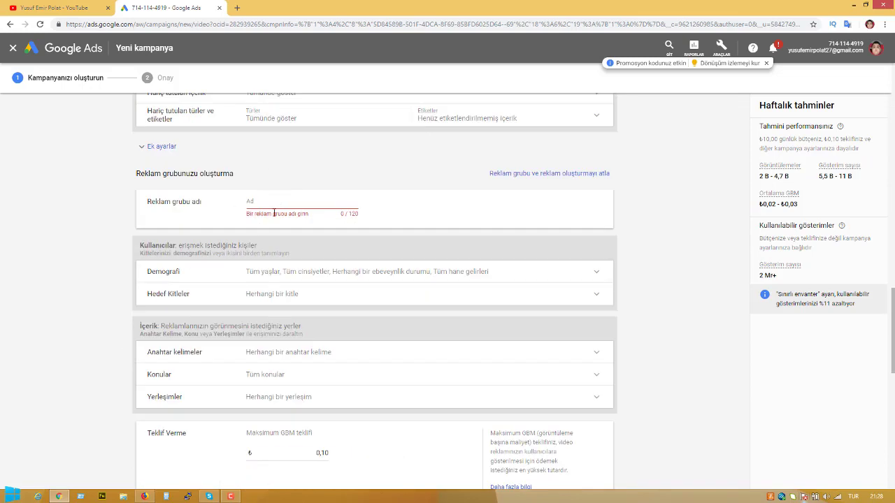
left_click(279, 203)
type("Grup2")
- Name the ad Reklam2, save the campaign and continue to its overview
scroll(77, 371, "down", 10)
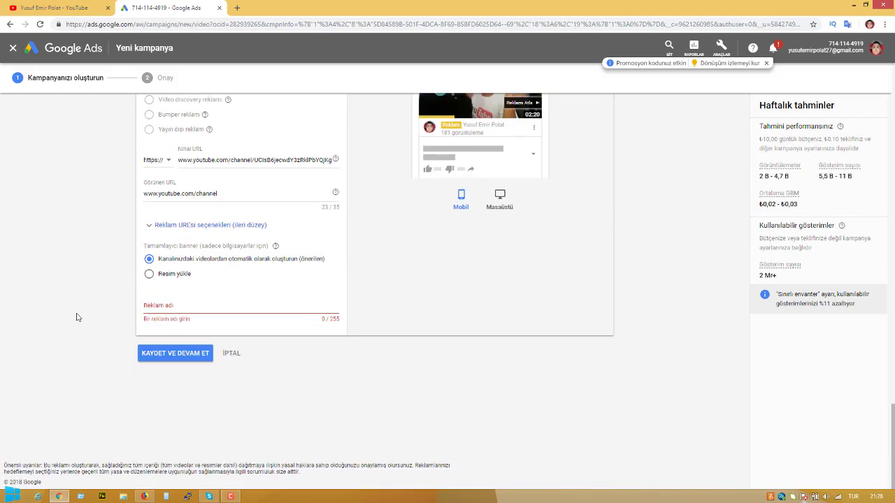
left_click(188, 308)
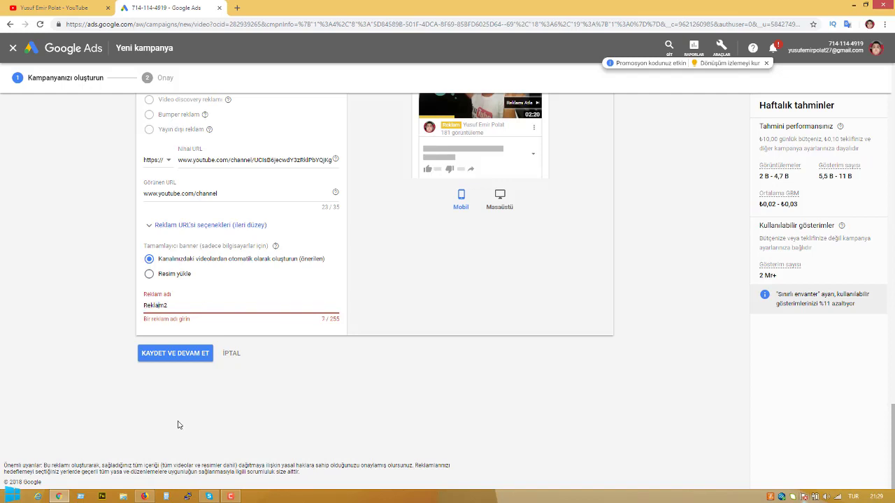
left_click(167, 360)
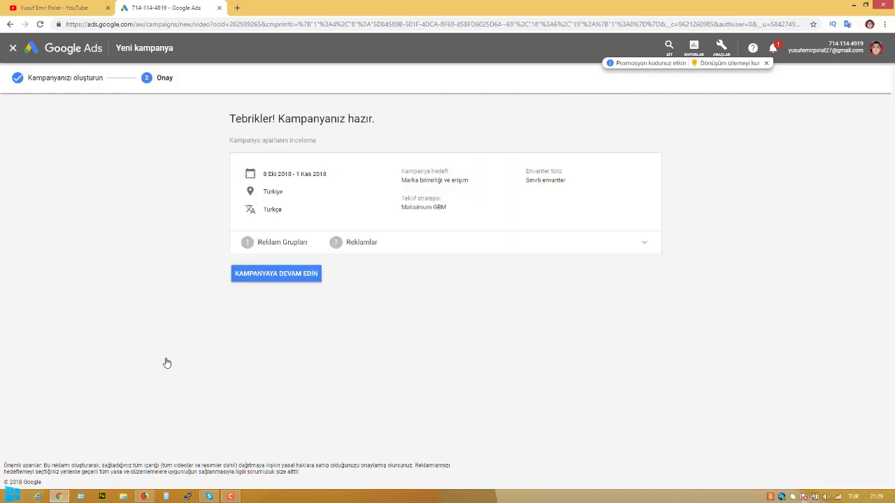
left_click(277, 273)
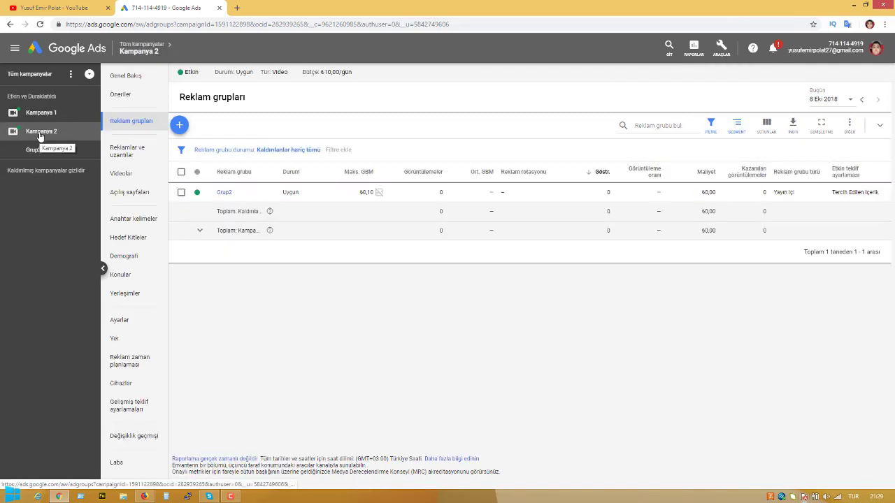
- Open ad group Grup2 of Kampanya 2 and examine its ads and its Ayarlar, including the video ad format
left_click(40, 133)
left_click(34, 153)
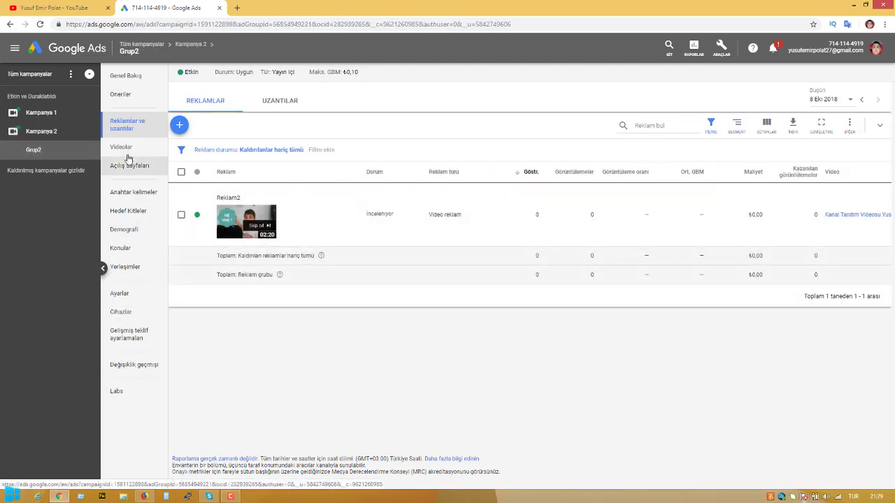
left_click(120, 294)
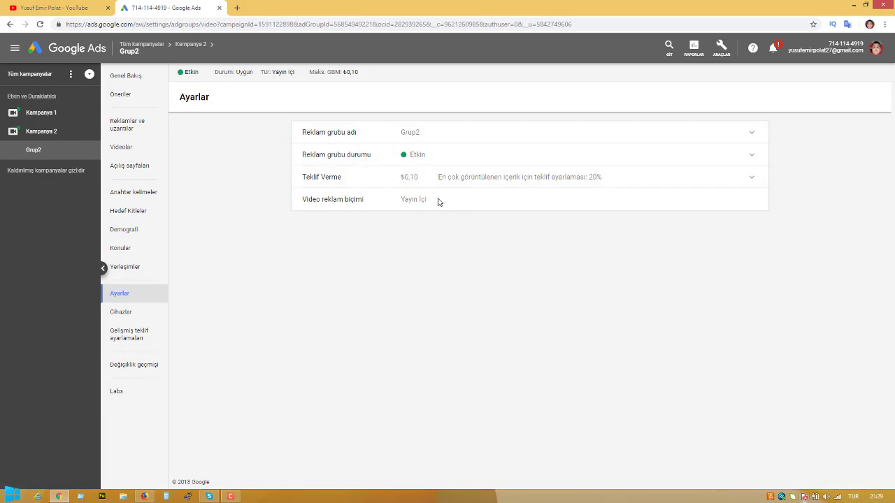
left_click_drag(426, 199, 402, 204)
left_click(389, 265)
- Open Grup2's Yerleşimler for editing and load the YouTube video youtu.be/Mx3-GewaO80 in a new browser tab
left_click(127, 270)
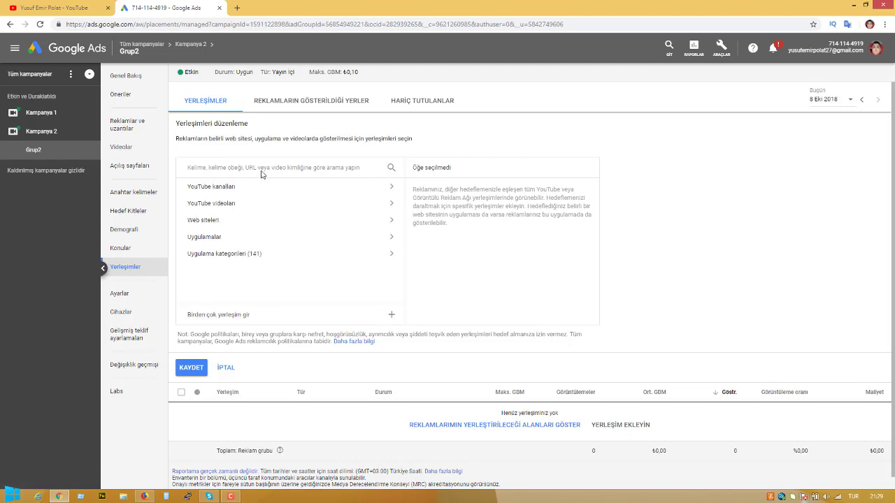
left_click(256, 167)
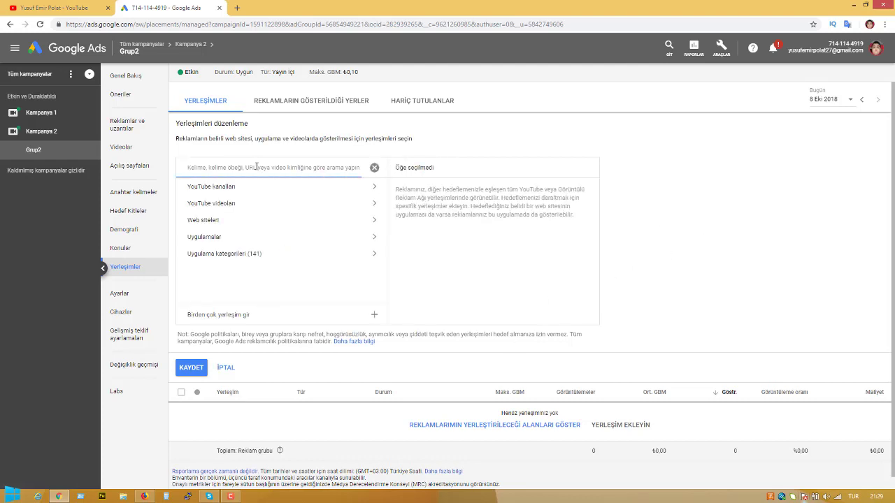
left_click(237, 8)
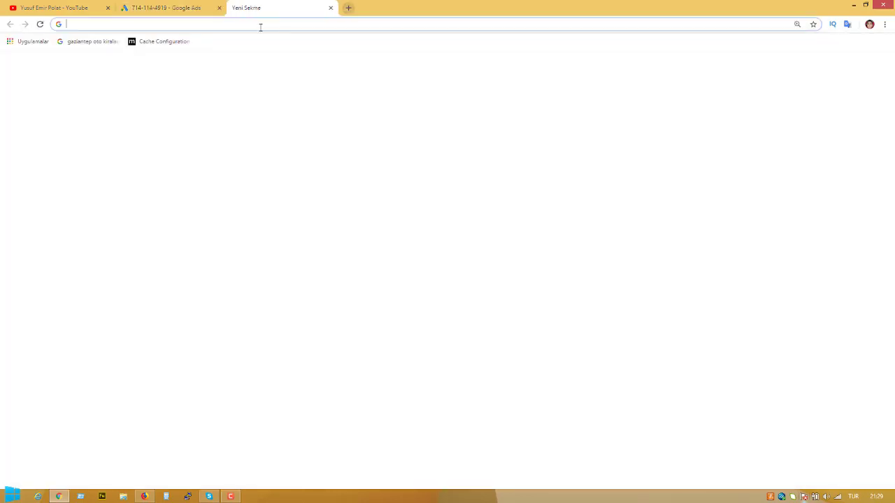
type("youtu.be/Mx3-GewaO80")
key("Return")
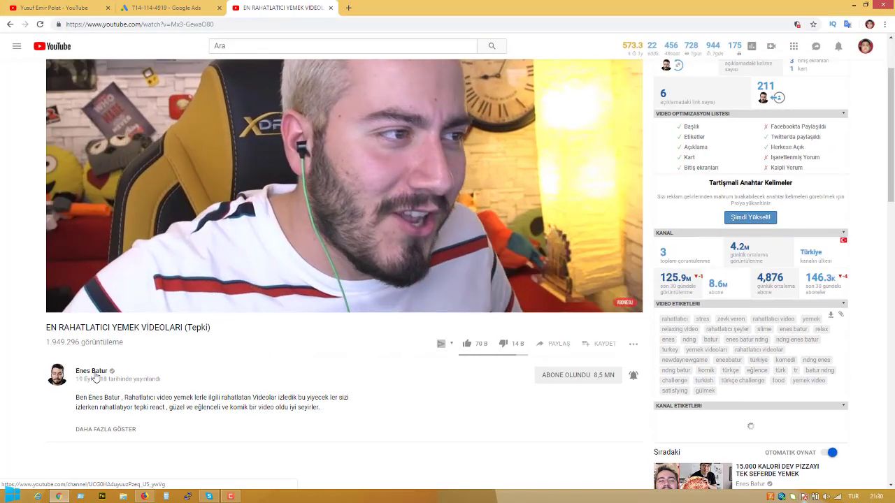
- From the Enes Batur channel, open the video DM 'DEN İNSANLARI TROLLEDİK (İphone X Çekilişi), pause it and copy its address
left_click(95, 378)
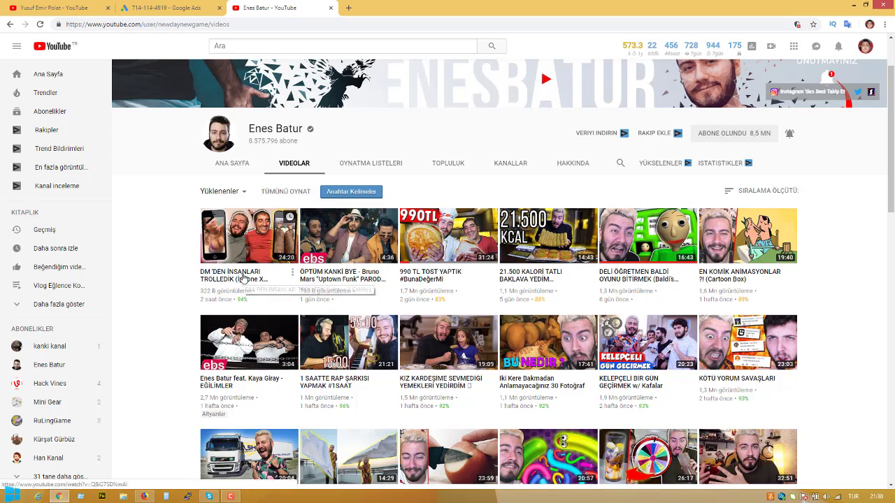
left_click(235, 278)
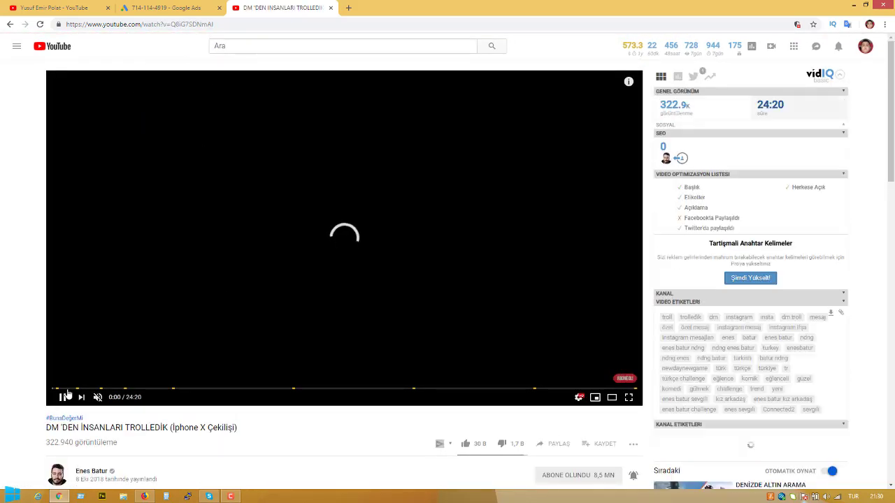
left_click(66, 395)
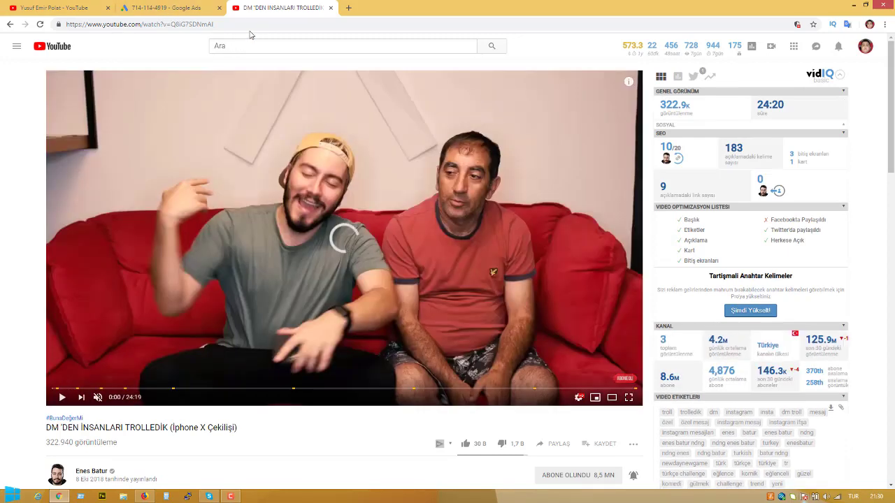
left_click(247, 25)
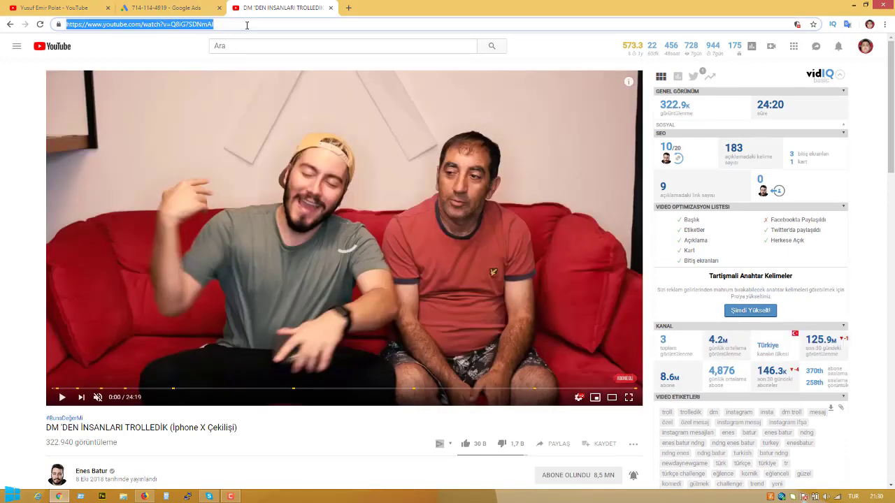
- Switch back to Google Ads, search the placements for the copied video address and add that YouTube video to the selection
left_click(161, 7)
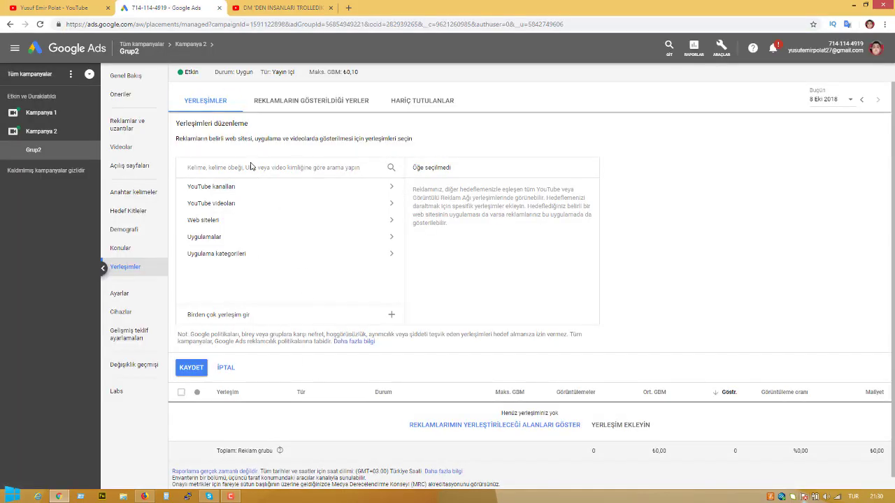
key("ctrl+v")
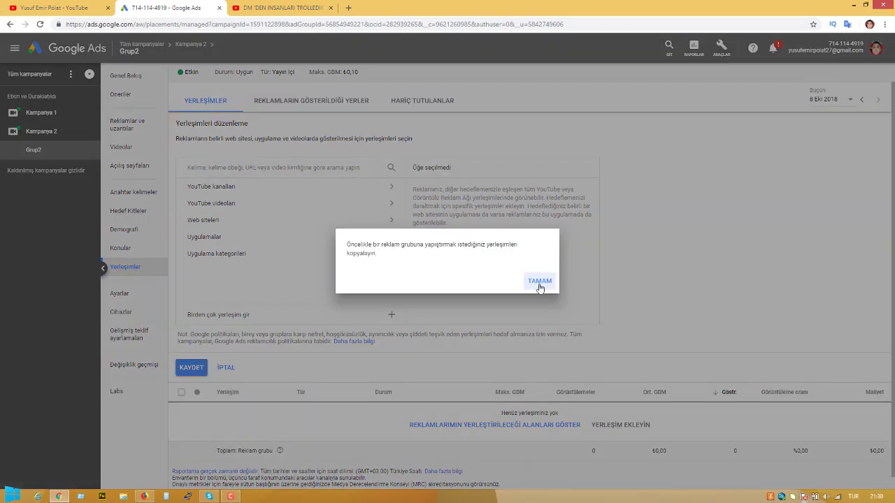
left_click(540, 281)
left_click(245, 166)
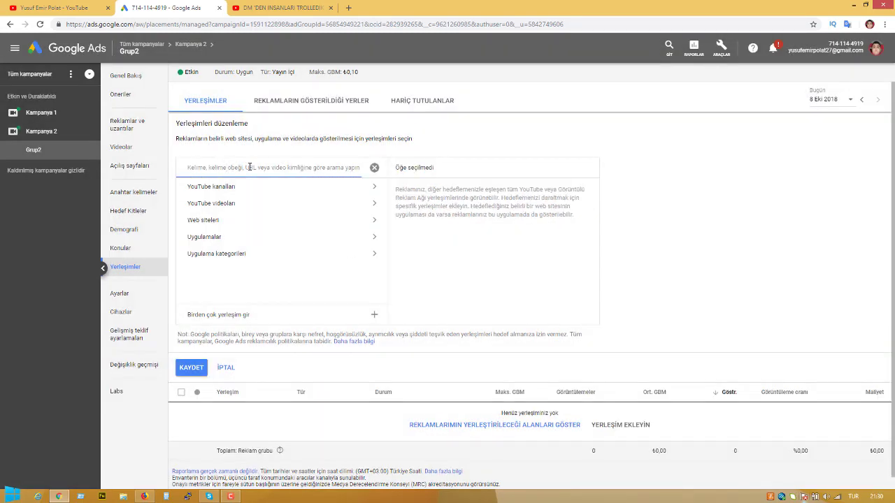
type("https://www.youtube.com/watch?v=Q8lG7SDNmAI")
left_click(210, 202)
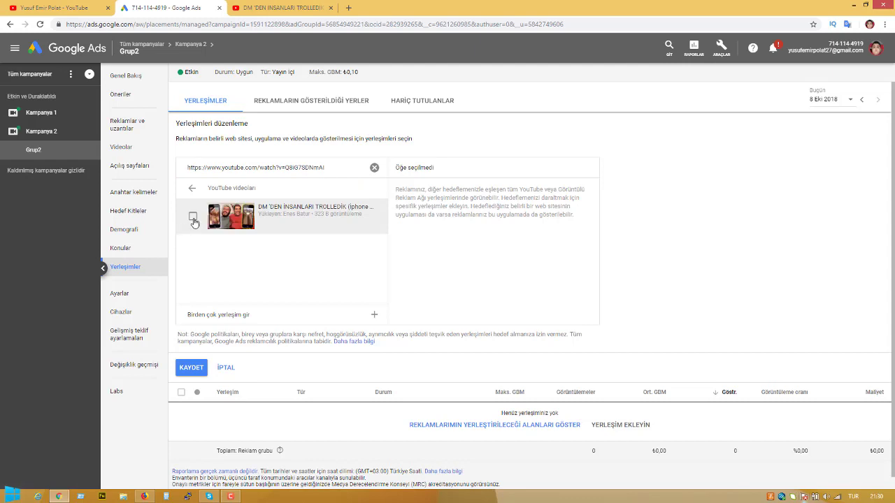
left_click(193, 218)
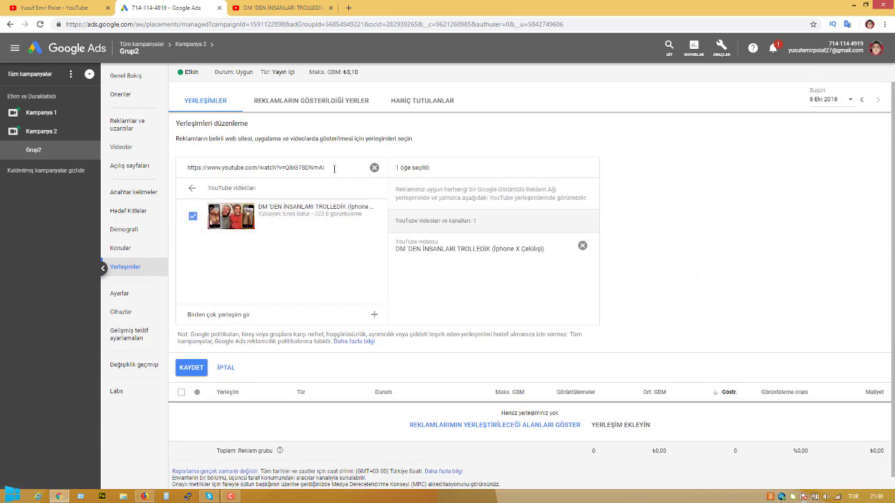
- Clear the placement search, look up duygu among the YouTube channels and add the Duygu Köseoğlu channel
left_click(374, 169)
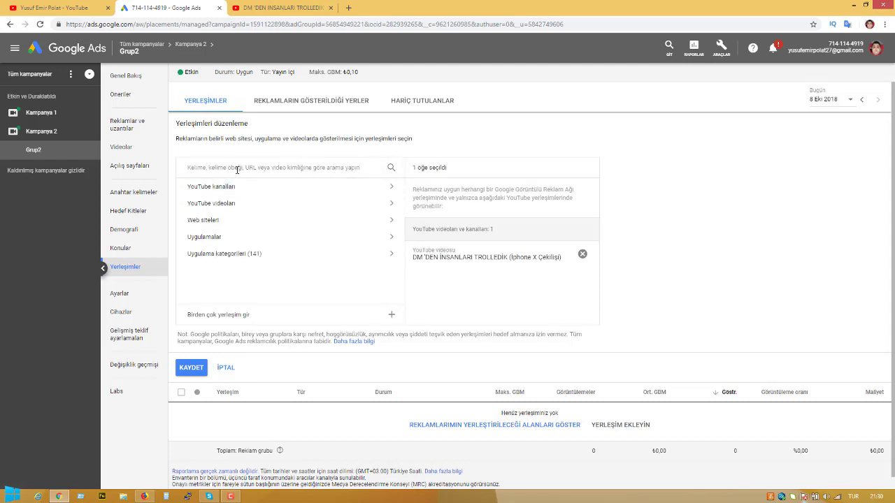
left_click(237, 170)
type("duygu özseoğlu")
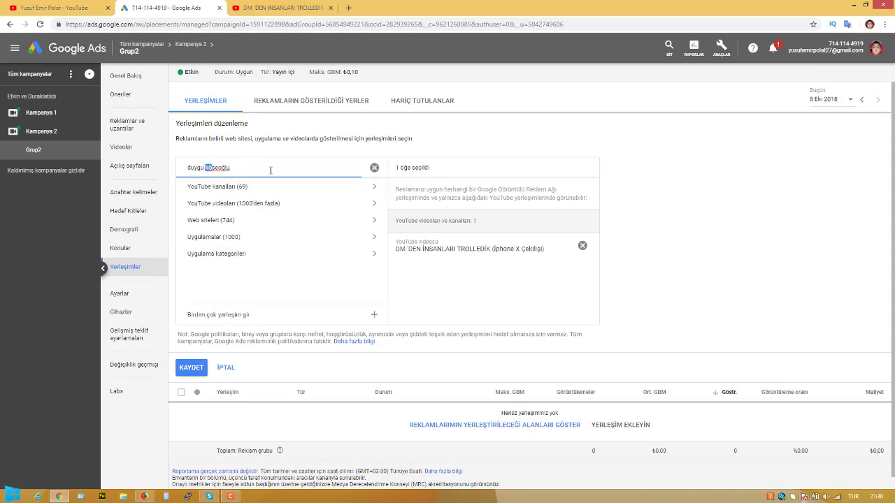
left_click_drag(271, 170, 274, 172)
key("BackSpace")
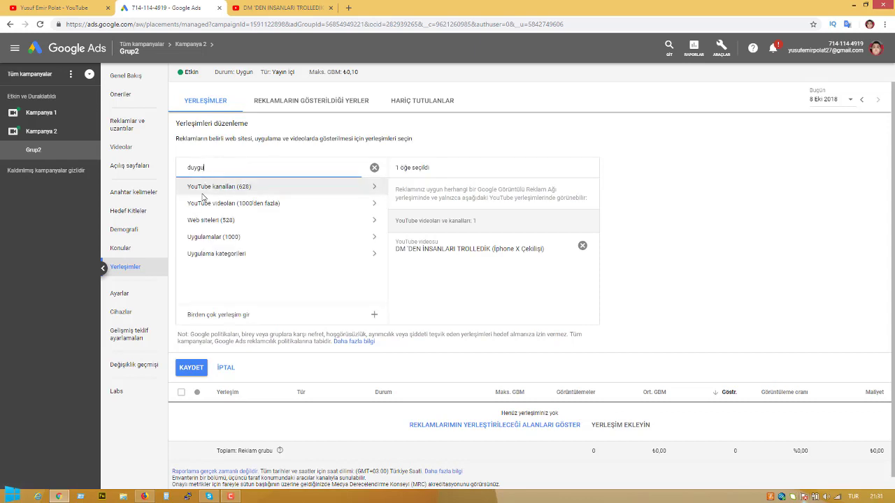
left_click(206, 187)
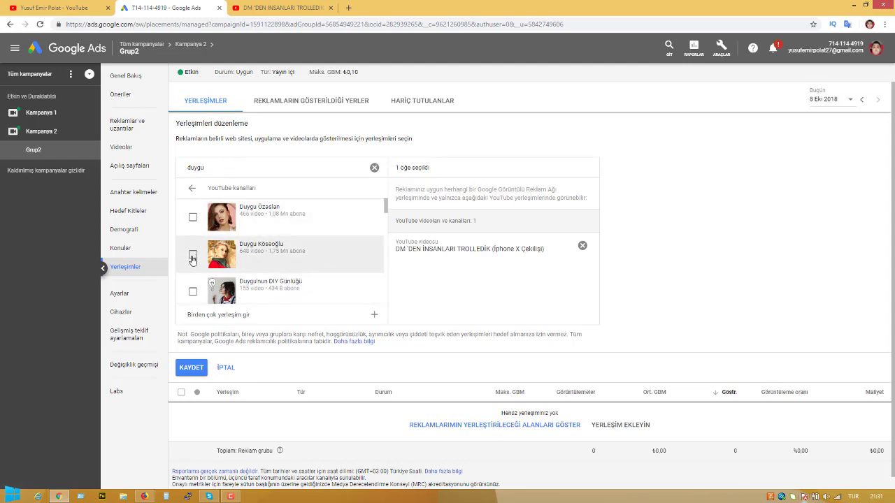
left_click(192, 256)
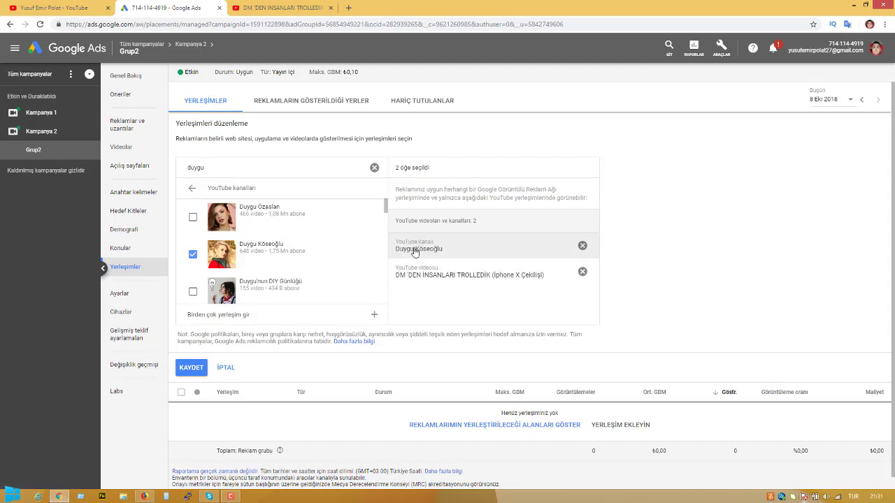
- Search the placements for furkan yaman and add the Furkan Yaman YouTube channel to the selection
left_click(440, 300)
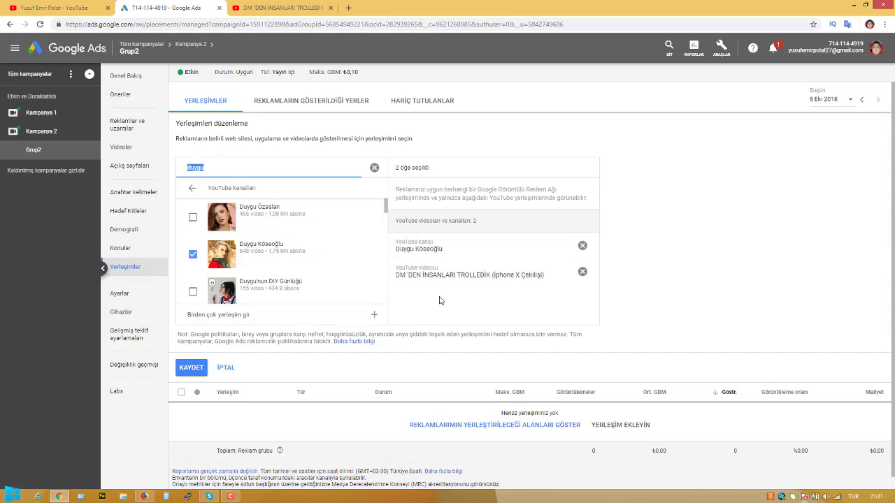
key("BackSpace")
type("furkan ")
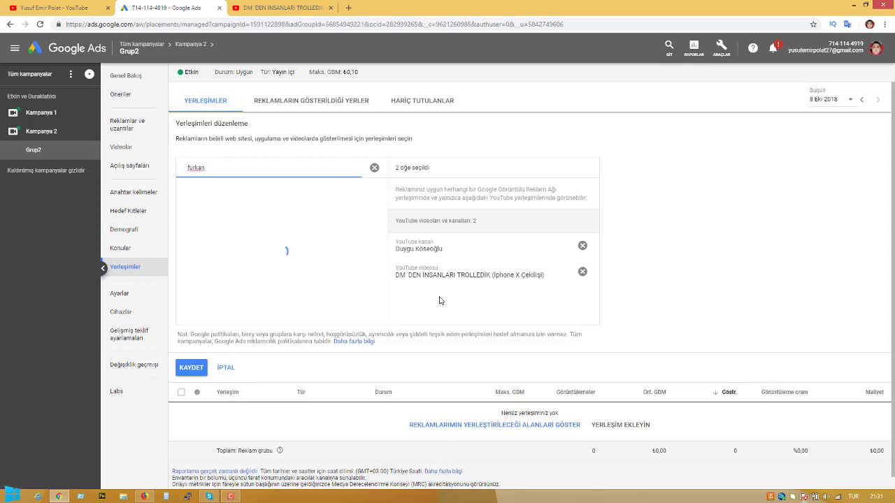
type("yaman")
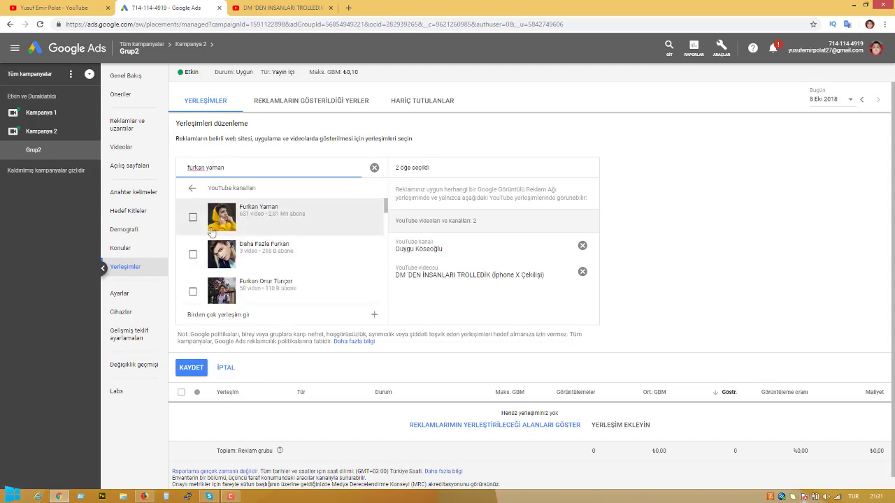
left_click(191, 189)
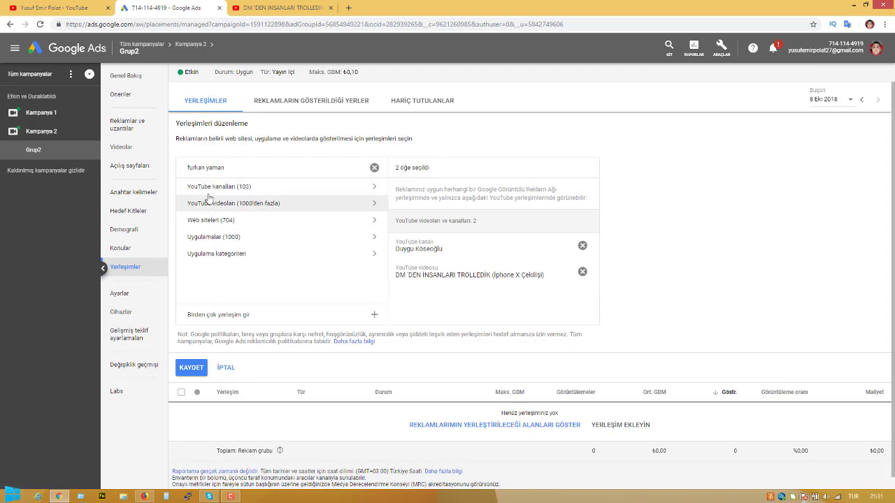
left_click(208, 198)
left_click(193, 217)
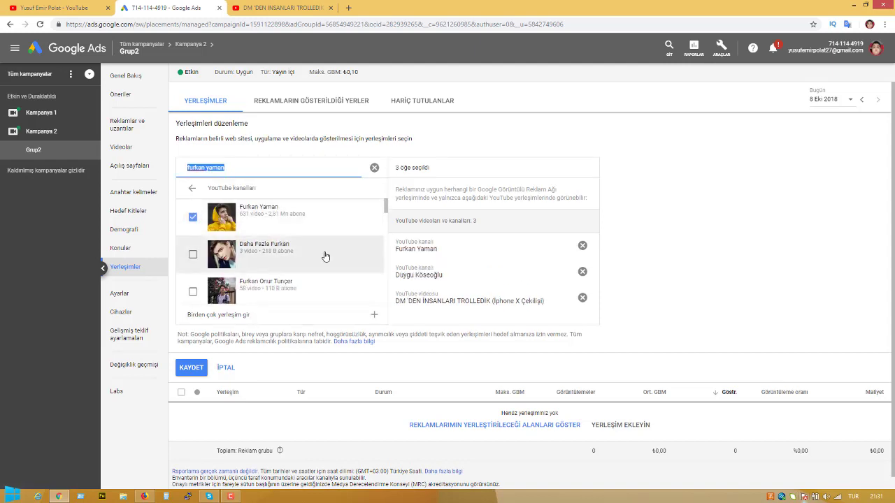
- Search the placement channels for gorkem, add the Görkem Karman channel and save Grup2's placements
scroll(325, 256, "down", 3)
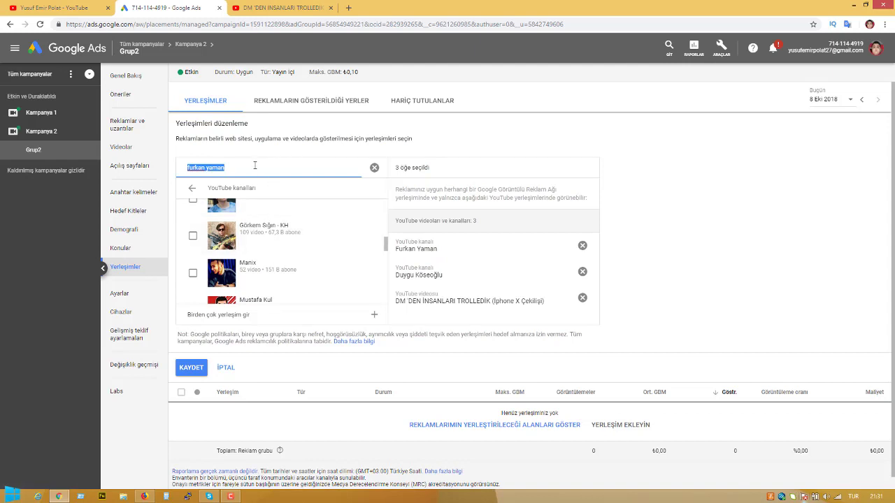
type("gorkenm")
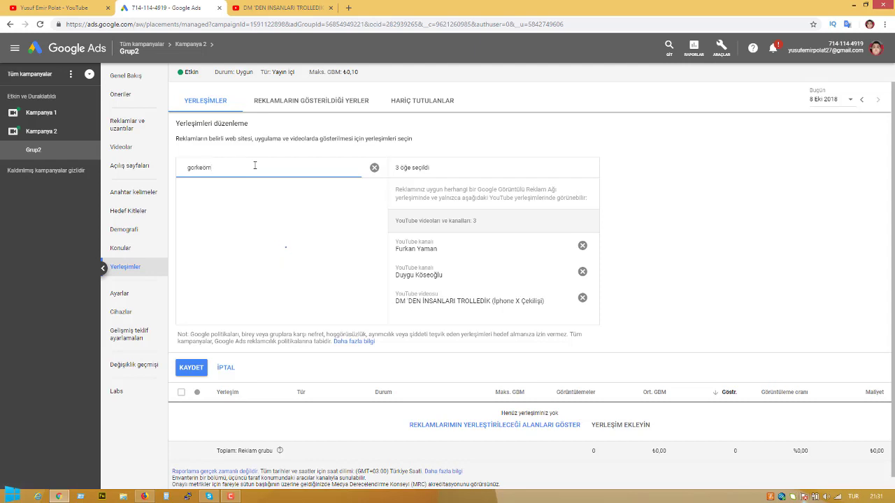
key("BackSpace")
key("BackSpace")
type("m")
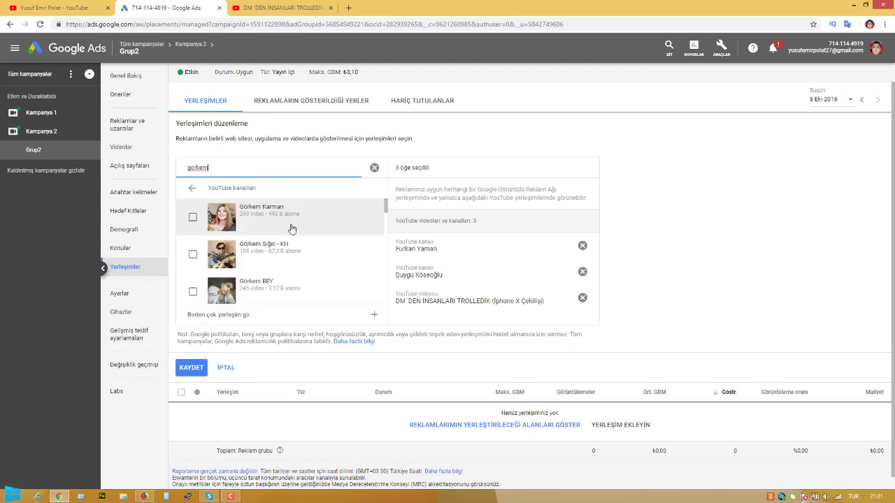
left_click(192, 218)
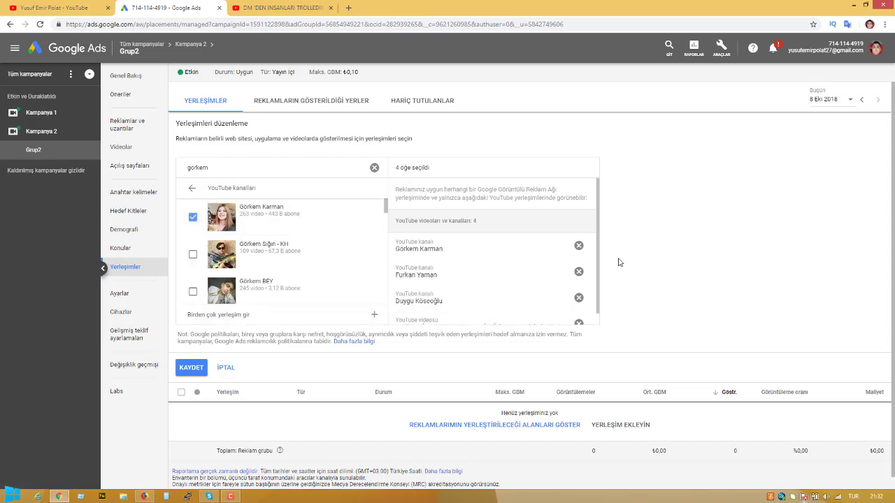
scroll(515, 281, "down", 3)
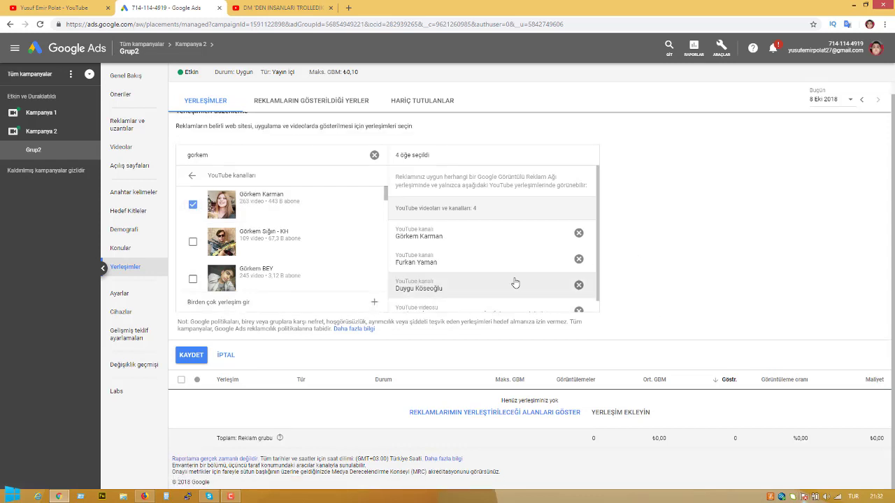
left_click(189, 356)
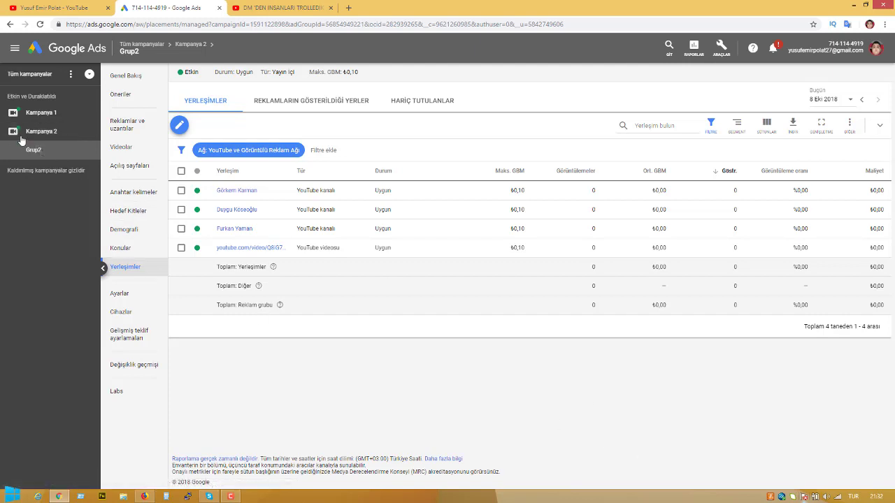
- View the placements of Kampanya 1's ad group Reklam Grup, followed by the ad group's overview
left_click(39, 113)
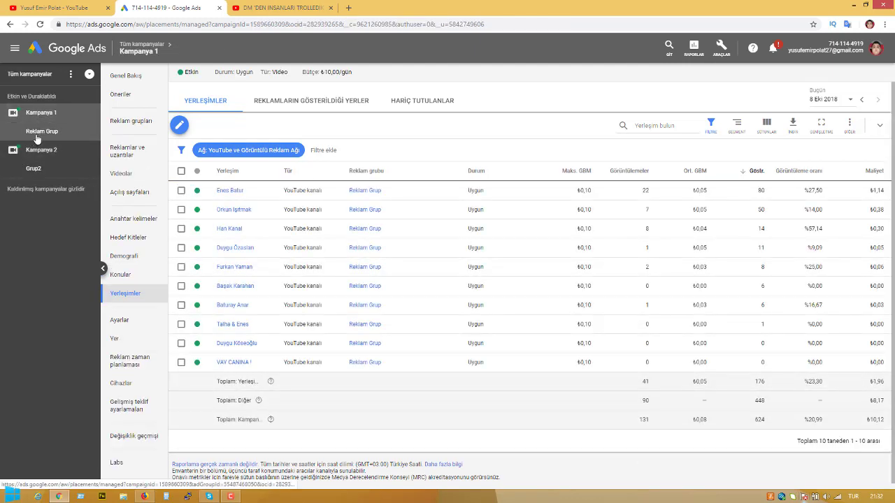
left_click(38, 133)
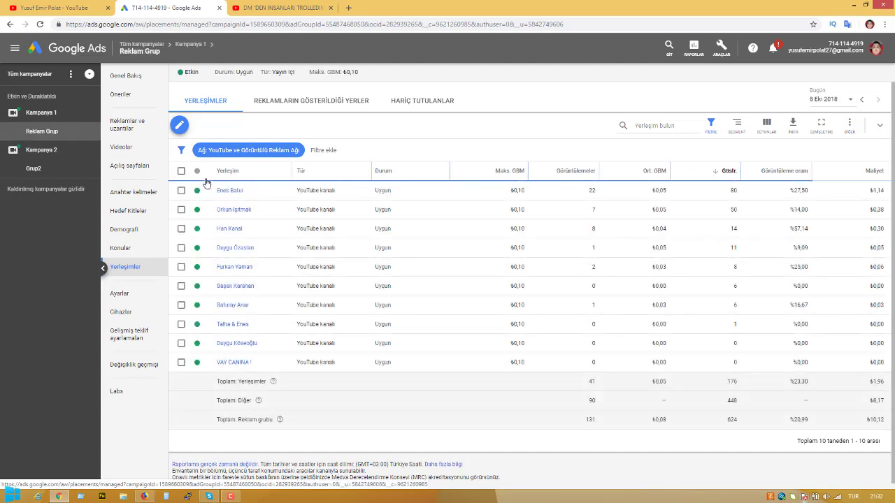
left_click(125, 77)
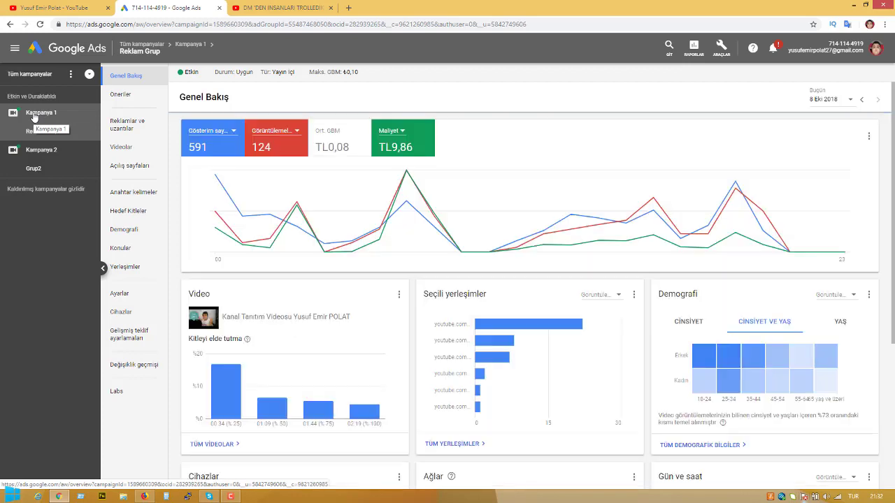
- Preview the Kanal Tanıtım Videosu from the overview with sound on, pause it and close the preview
left_click(270, 320)
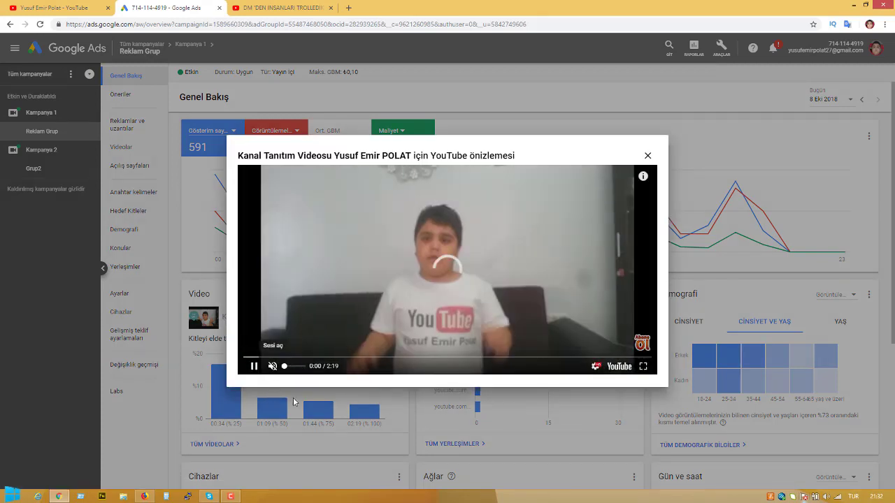
left_click(272, 366)
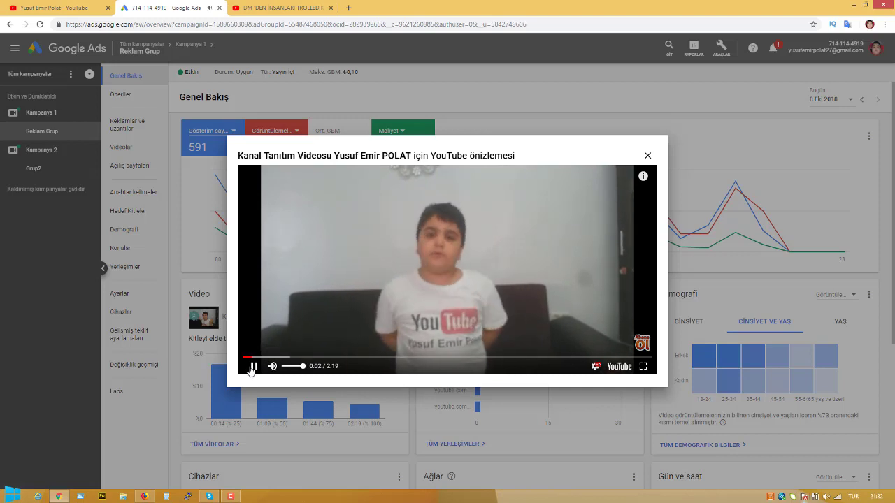
left_click(253, 365)
left_click(647, 156)
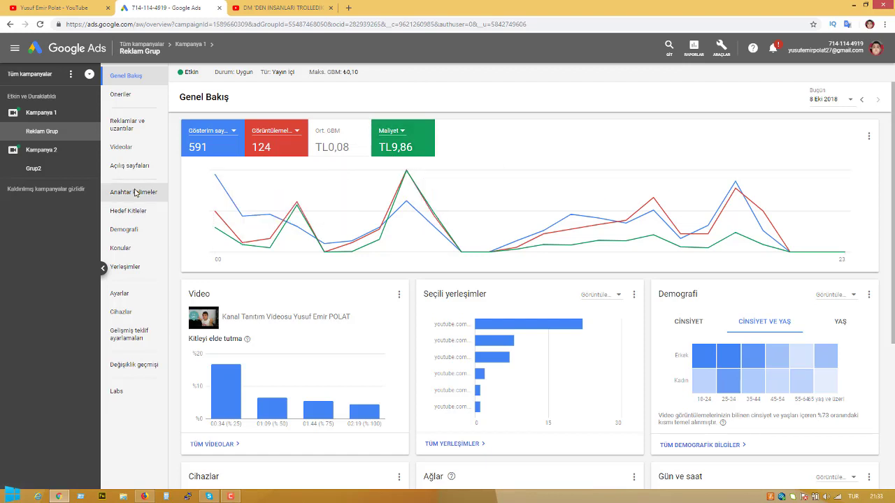
- Examine the maximum bid and the most-viewed content bid adjustment in Reklam Grup's settings, leaving the bidding options without saving
left_click(40, 113)
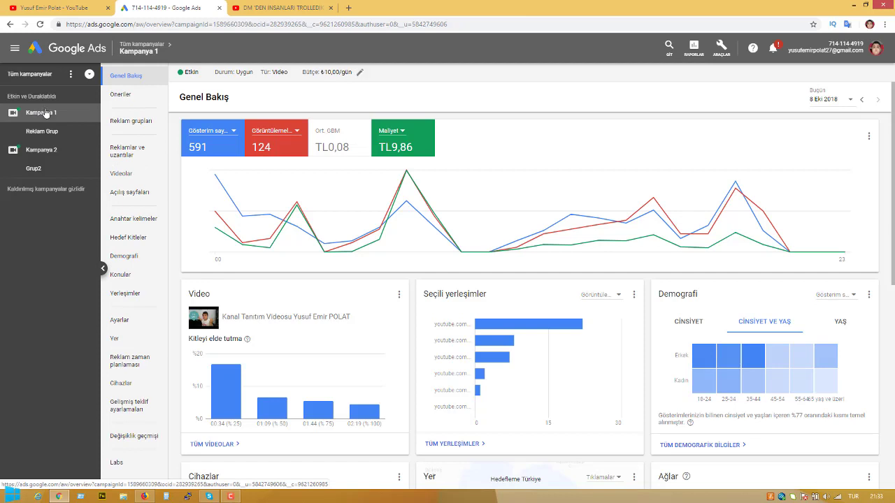
left_click(40, 130)
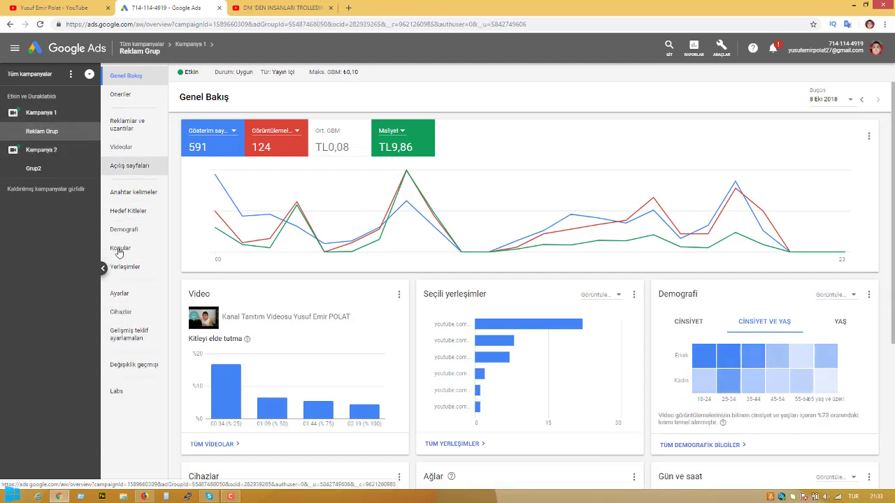
left_click(120, 293)
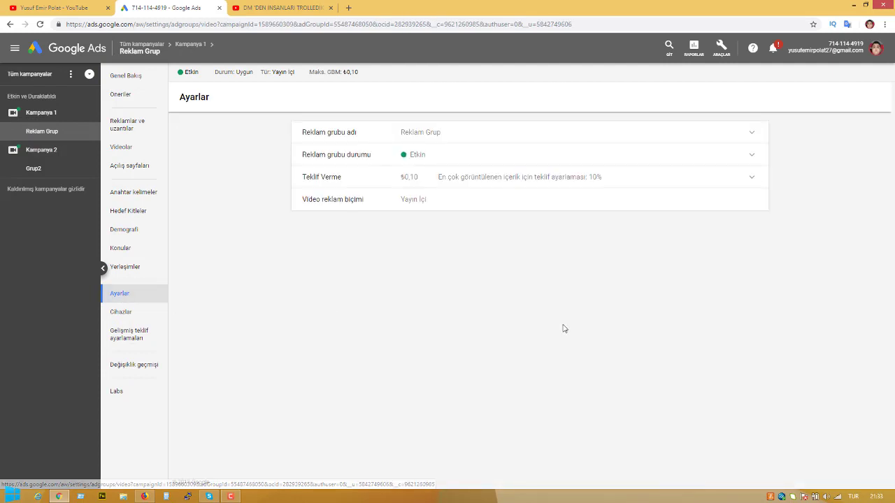
left_click(419, 185)
left_click(463, 274)
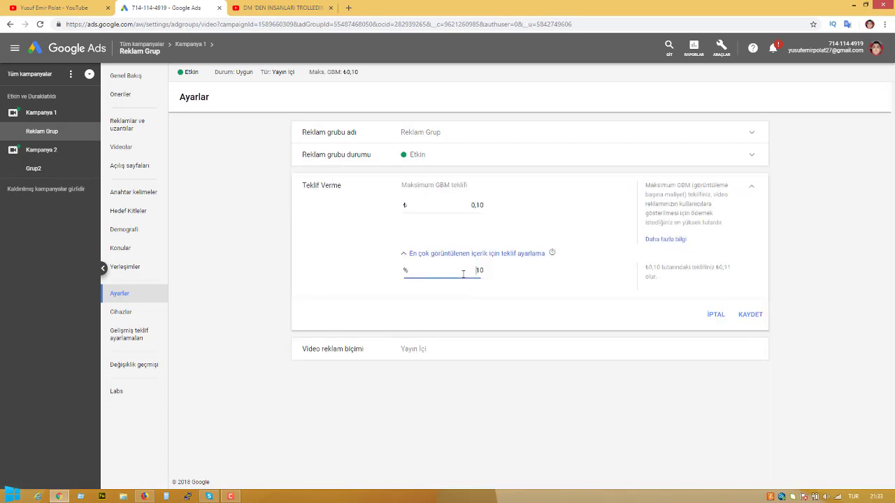
left_click(720, 317)
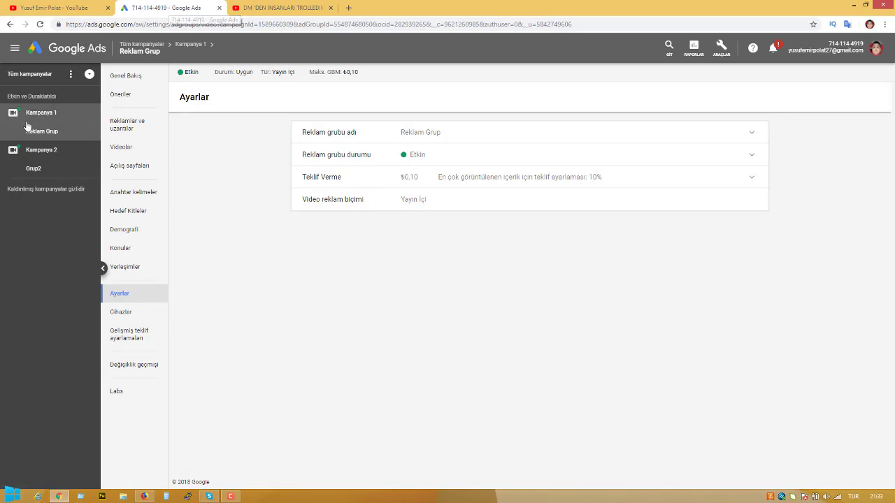
- Open the preview of Reklam Grup's ad Emir Reklam in the Masaüstü view and play the ad on YouTube
left_click(125, 124)
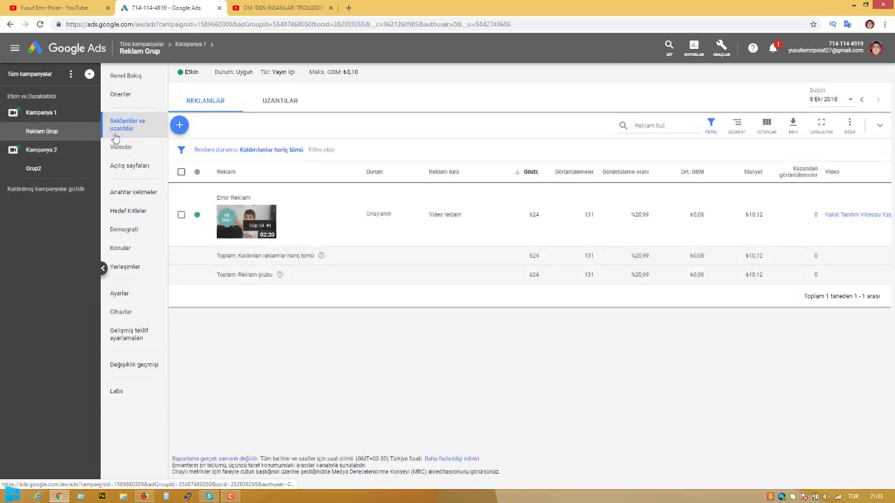
left_click(250, 227)
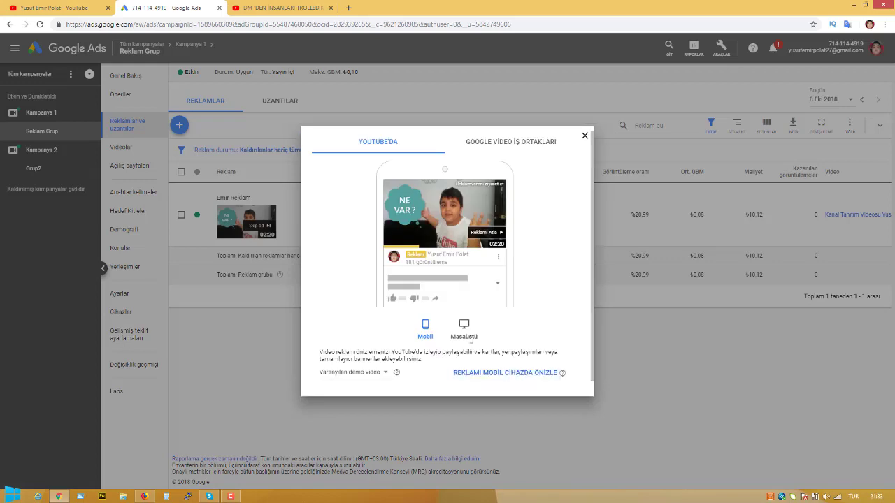
left_click(465, 328)
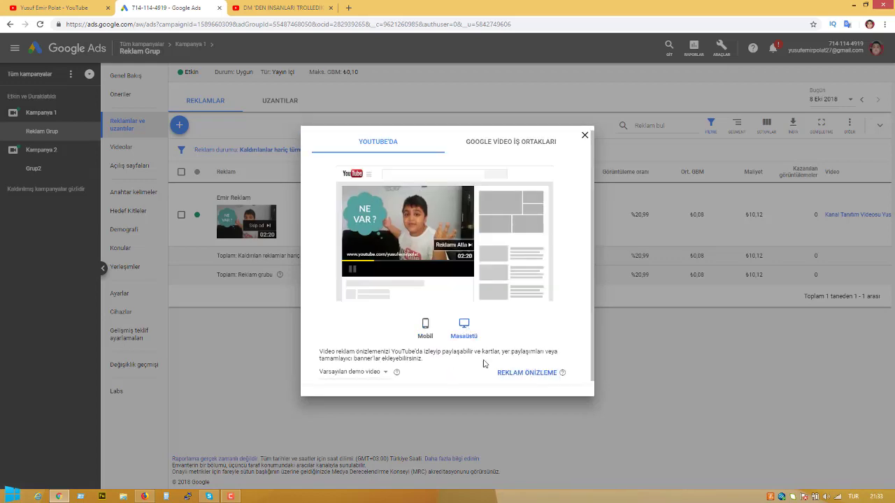
left_click(529, 374)
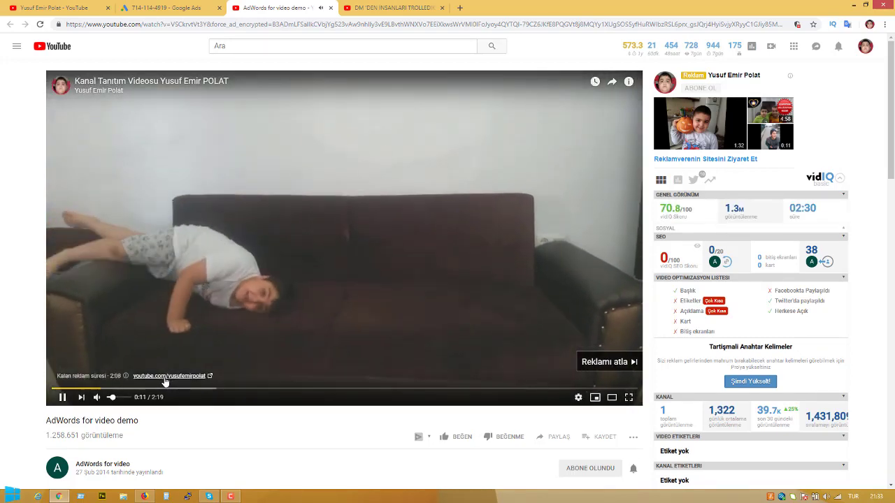
- Follow the link shown in the ad to check its target URL, close that page and leave the ad preview in Google Ads
left_click(166, 381)
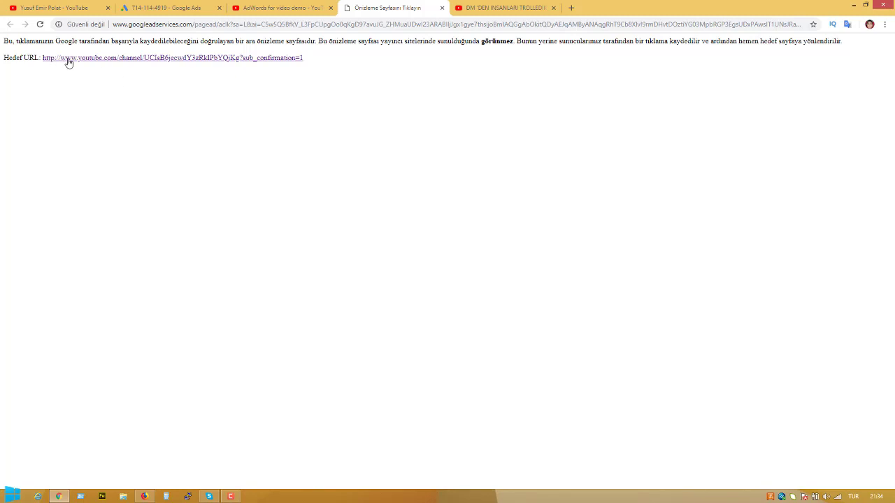
middle_click(389, 11)
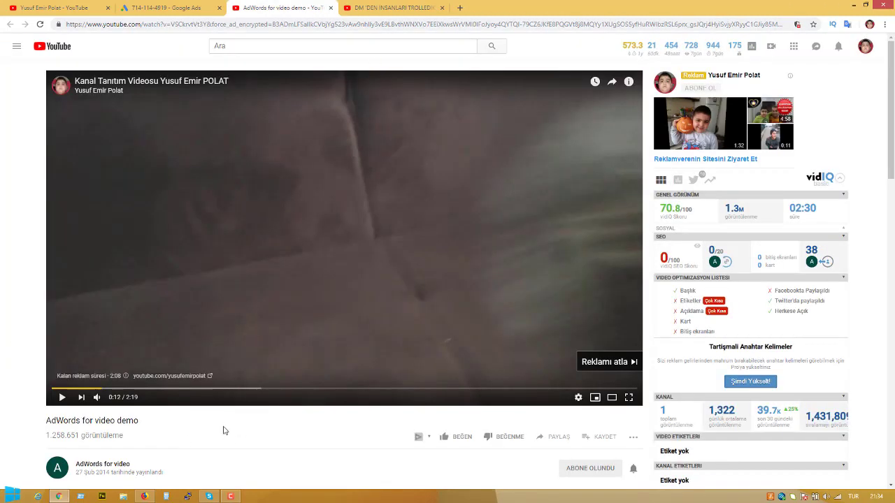
left_click(172, 8)
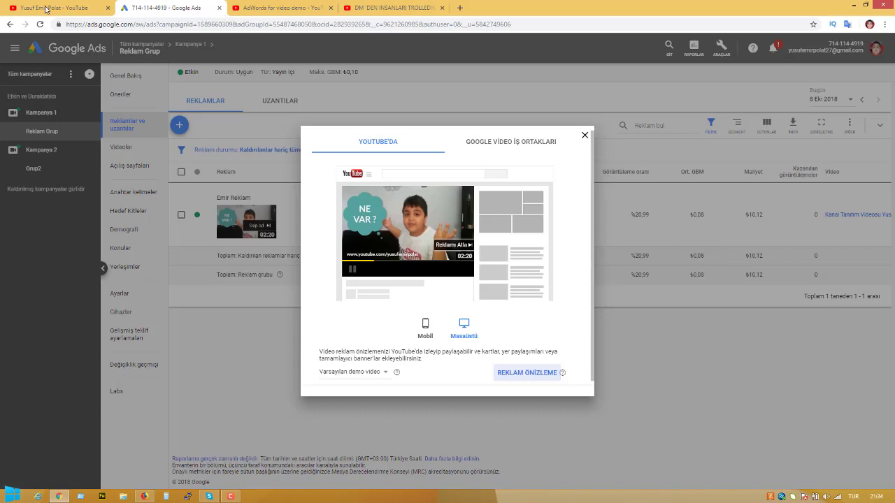
left_click(585, 136)
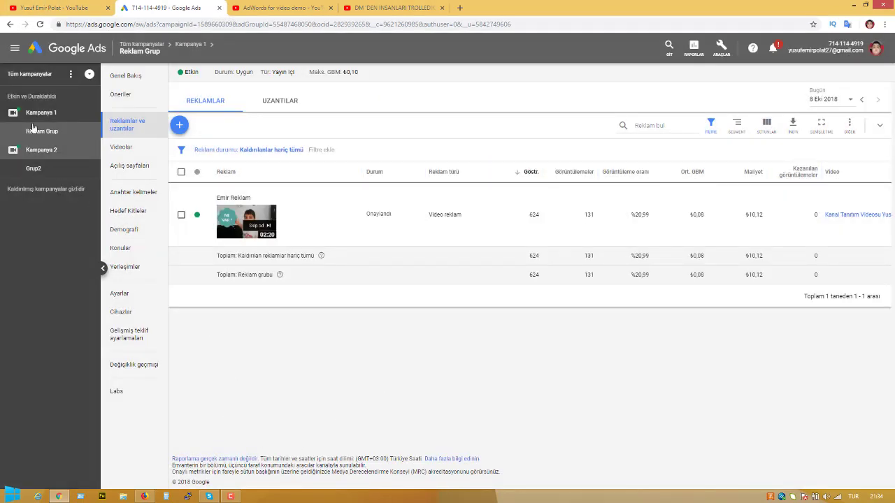
- Review the average cost per view of Reklam Grup's placements, and close the two leftover YouTube video tabs
left_click(122, 272)
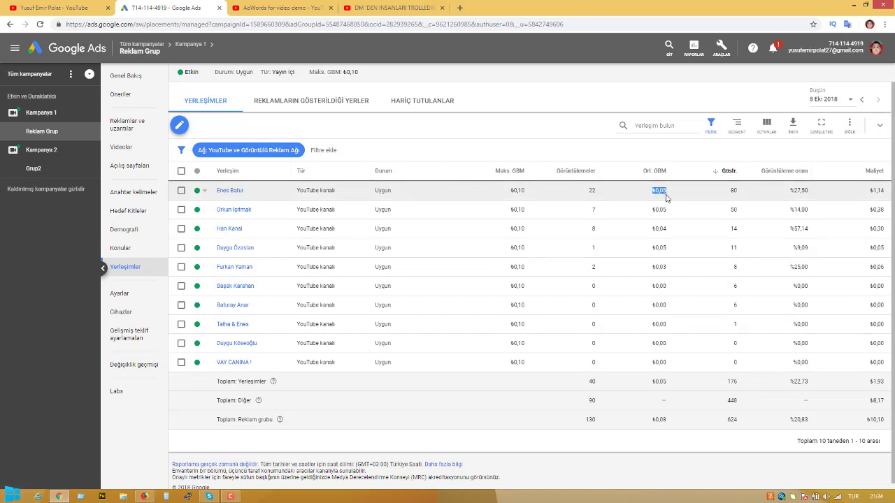
left_click(629, 458)
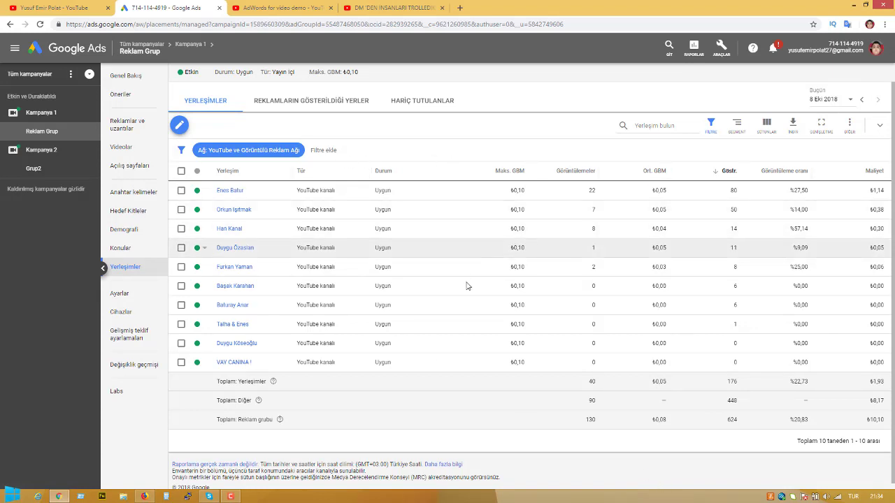
scroll(469, 378, "down", 1)
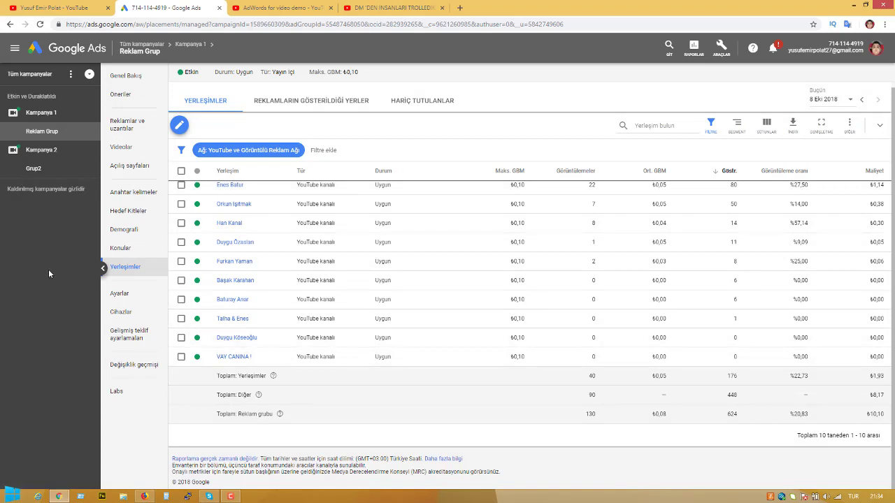
key("ctrl+Tab")
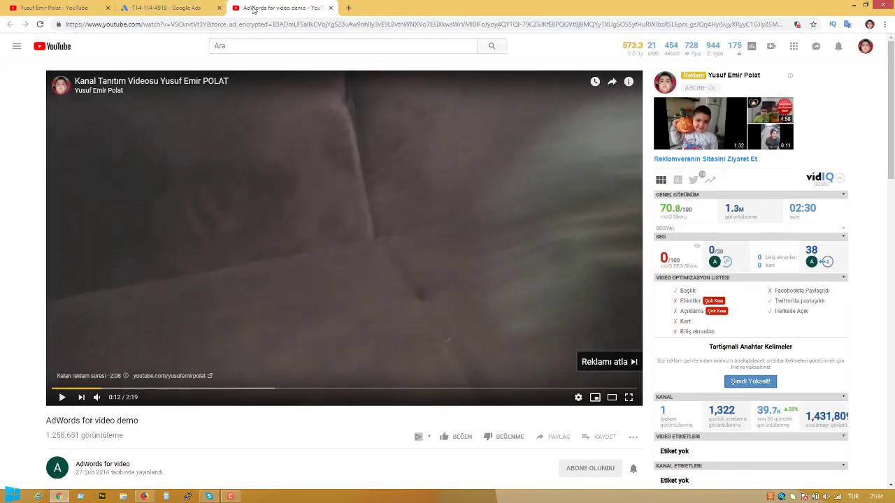
left_click(181, 5)
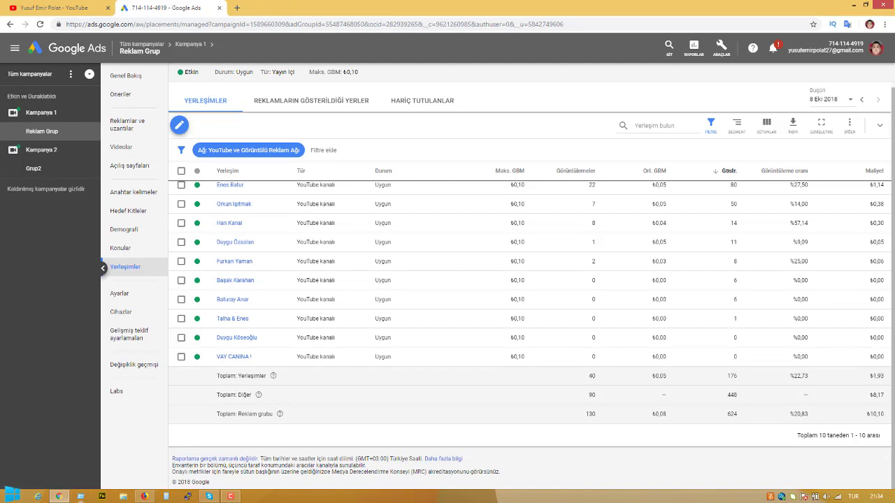